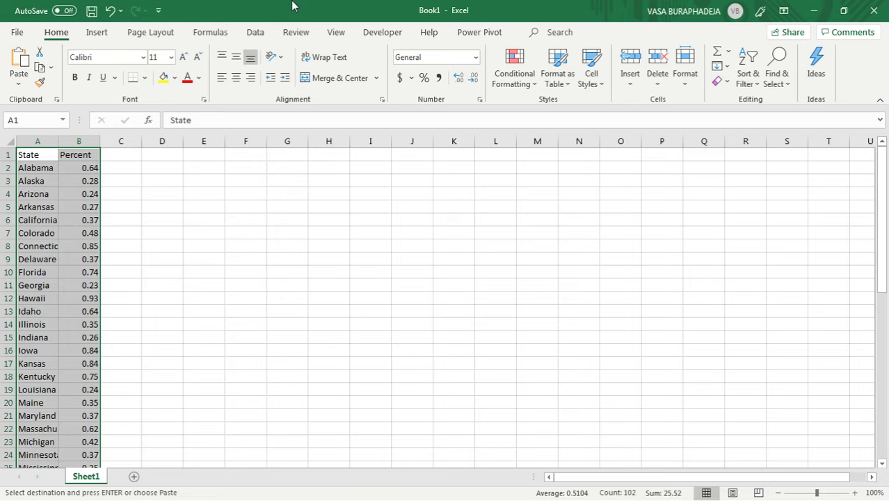
Step: Widen column A of the state data to fit its longest state name
{"action": "scroll", "coordinate": [78, 199], "scroll_direction": "down", "scroll_amount": 8}
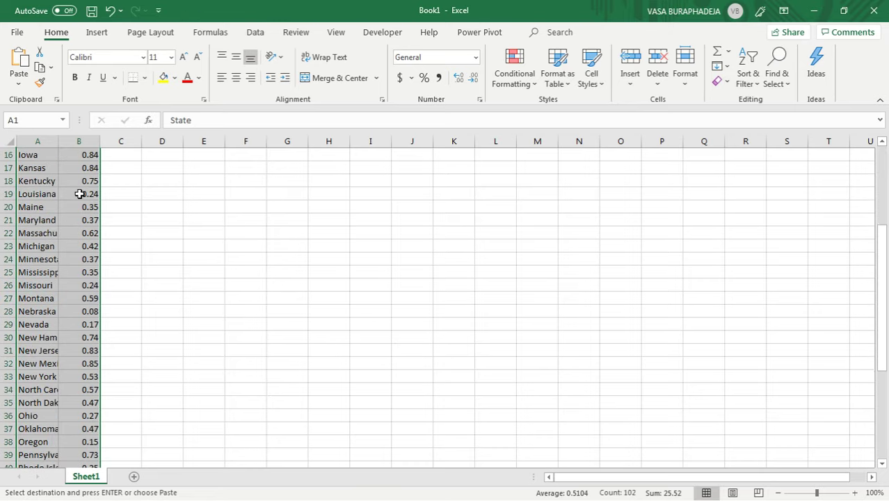
{"action": "scroll", "coordinate": [76, 209], "scroll_direction": "down", "scroll_amount": 4}
{"action": "scroll", "coordinate": [76, 208], "scroll_direction": "up", "scroll_amount": 9}
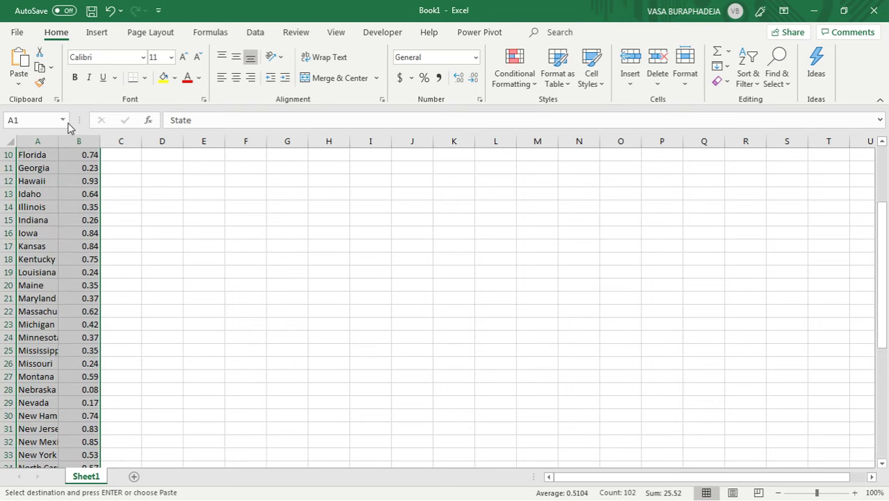
{"action": "double_click", "coordinate": [58, 140]}
{"action": "scroll", "coordinate": [79, 202], "scroll_direction": "up", "scroll_amount": 3}
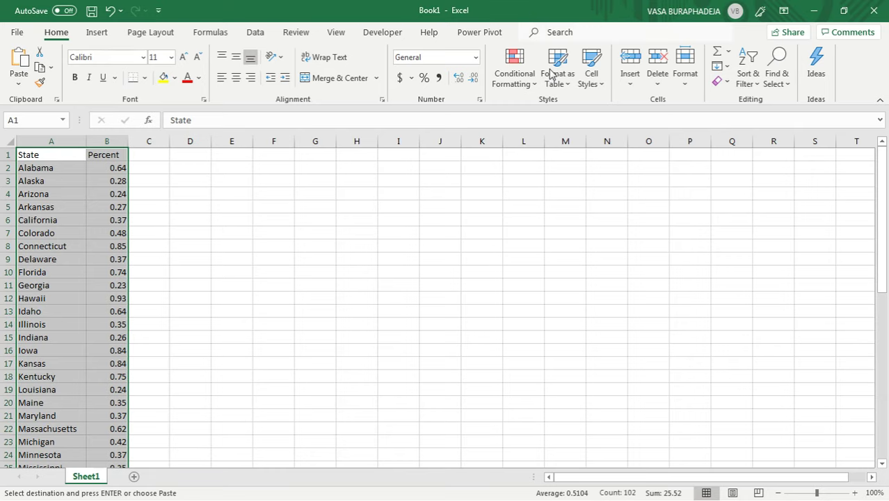
Step: Format the range A1:B51 as a blue banded table with headers
{"action": "left_click", "coordinate": [72, 154]}
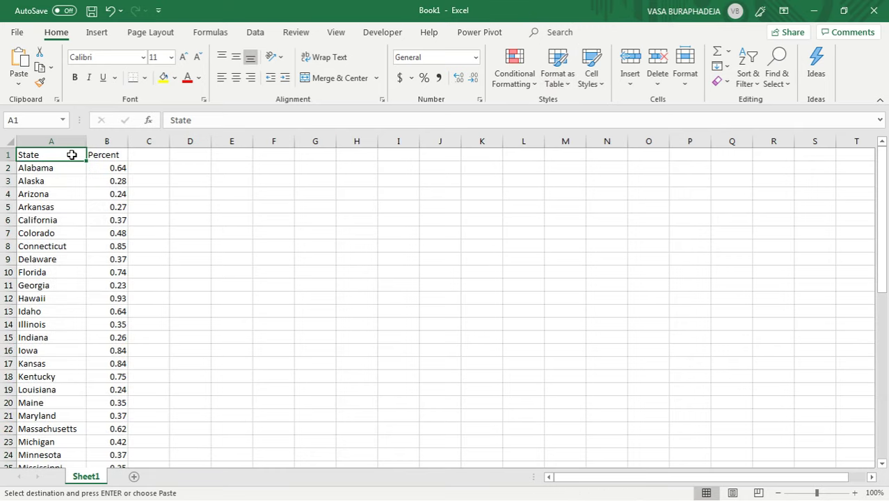
{"action": "key", "text": "ctrl+shift+Right"}
{"action": "key", "text": "ctrl+shift+Down"}
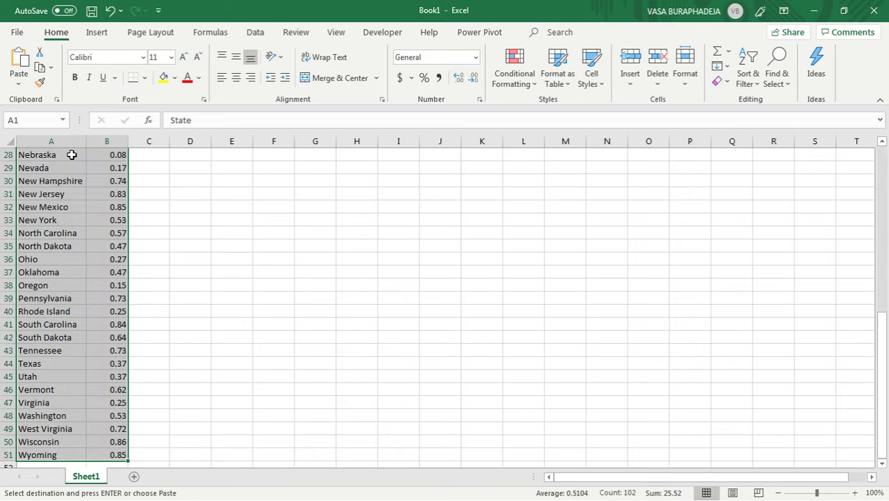
{"action": "key", "text": "ctrl+Home"}
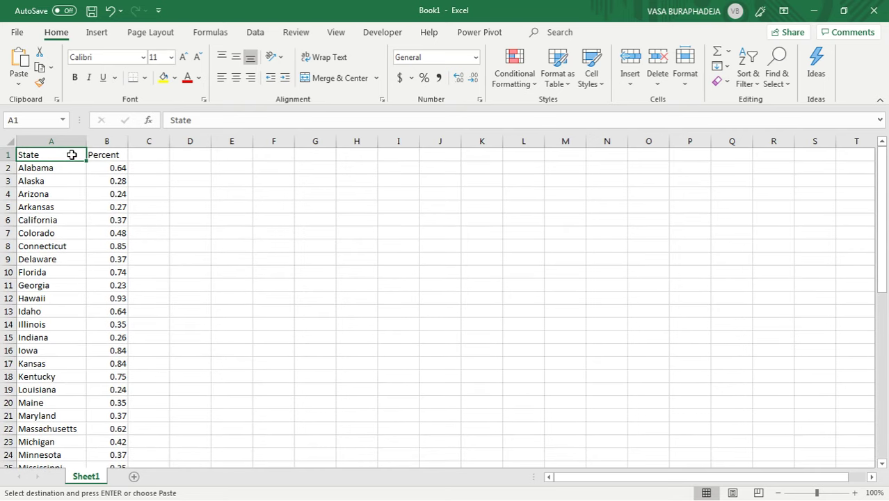
{"action": "key", "text": "ctrl+shift+Right"}
{"action": "key", "text": "ctrl+shift+Down"}
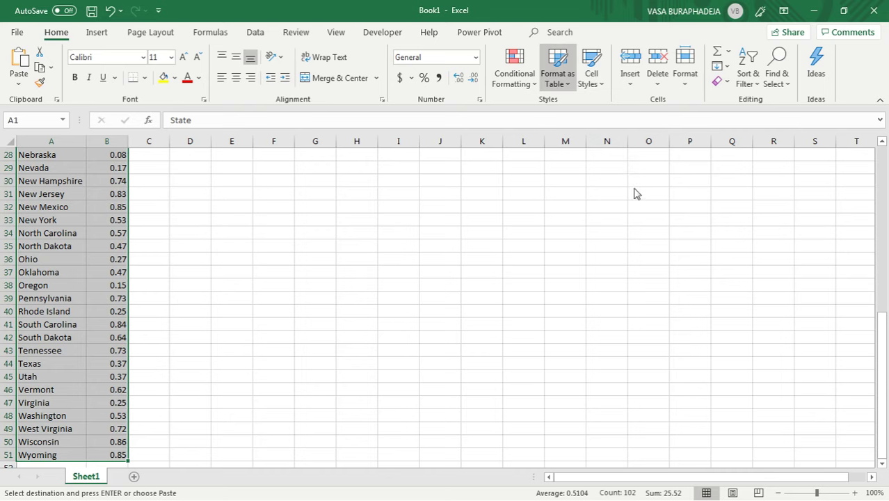
{"action": "left_click", "coordinate": [605, 170]}
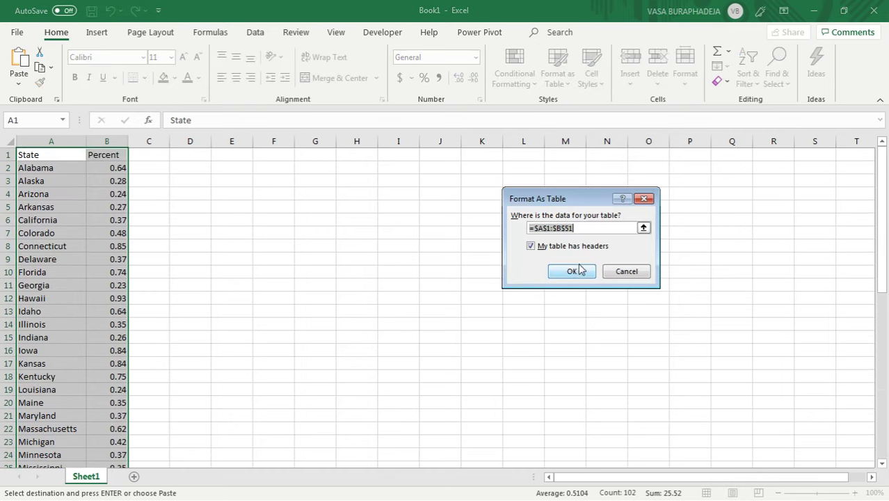
{"action": "left_click", "coordinate": [572, 272]}
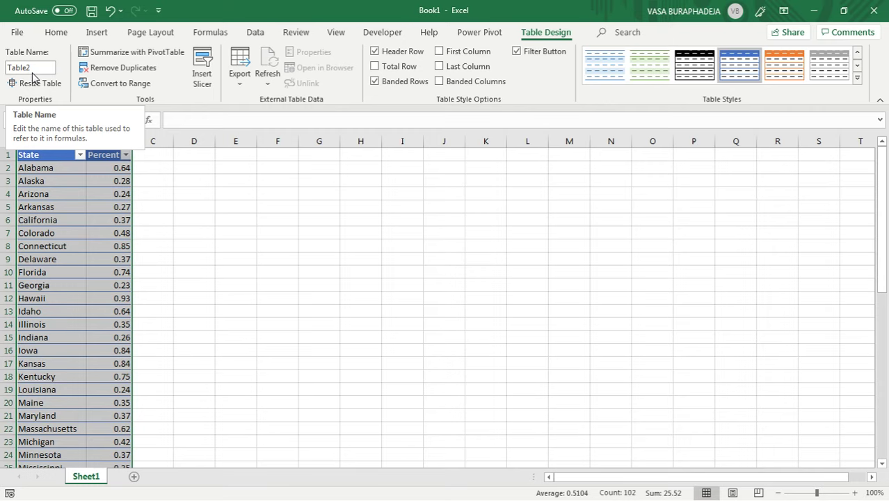
{"action": "key", "text": "alt+Tab"}
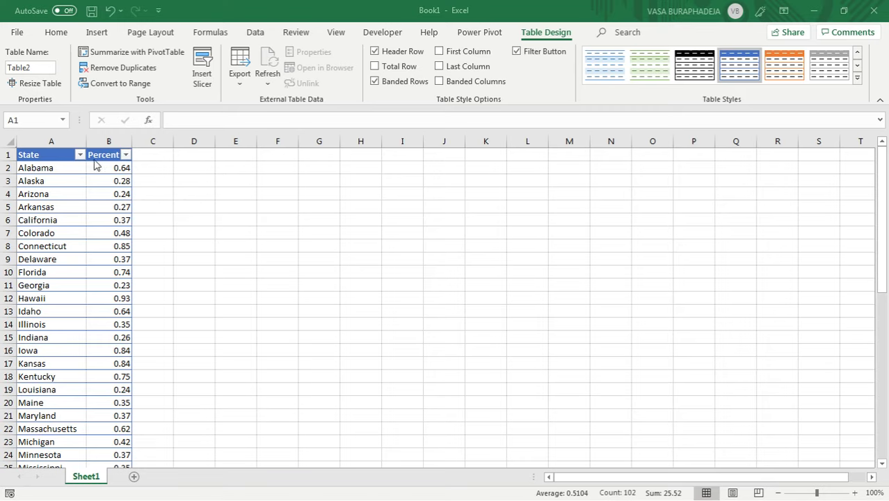
Step: Add a second worksheet to the workbook and select cell N4 on it
{"action": "left_click", "coordinate": [135, 478]}
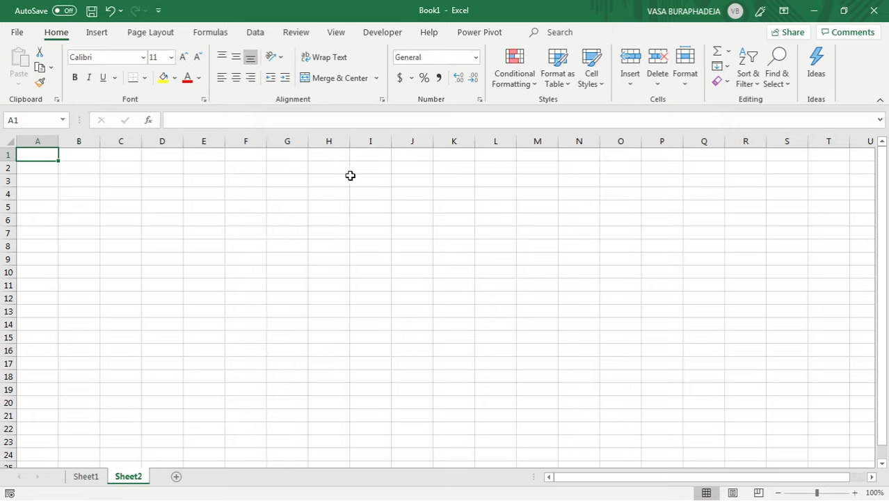
{"action": "left_click", "coordinate": [415, 195]}
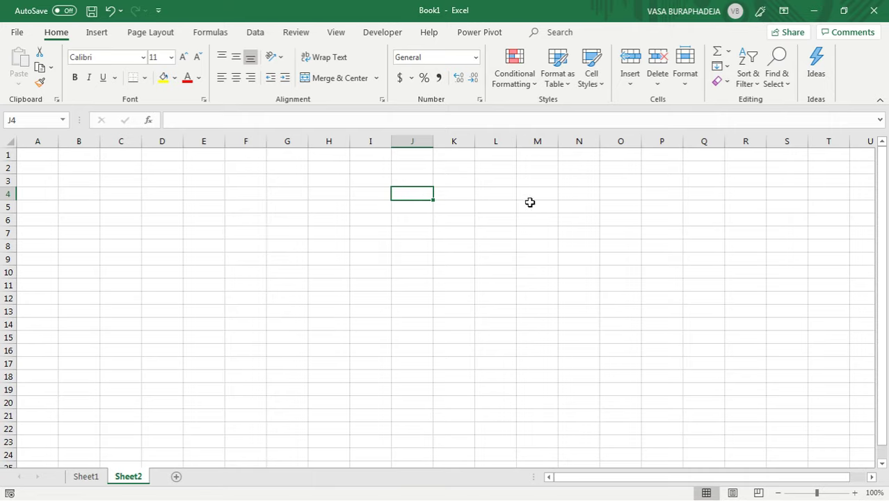
{"action": "left_click", "coordinate": [572, 208]}
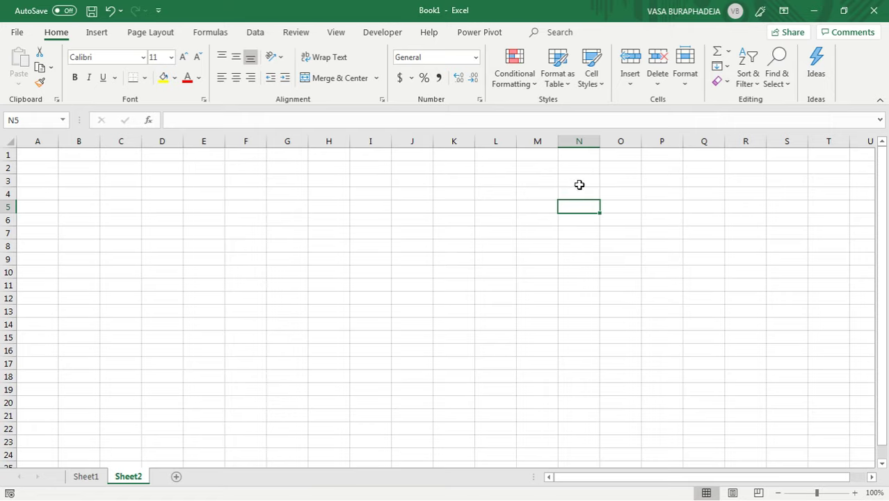
{"action": "left_click", "coordinate": [579, 192]}
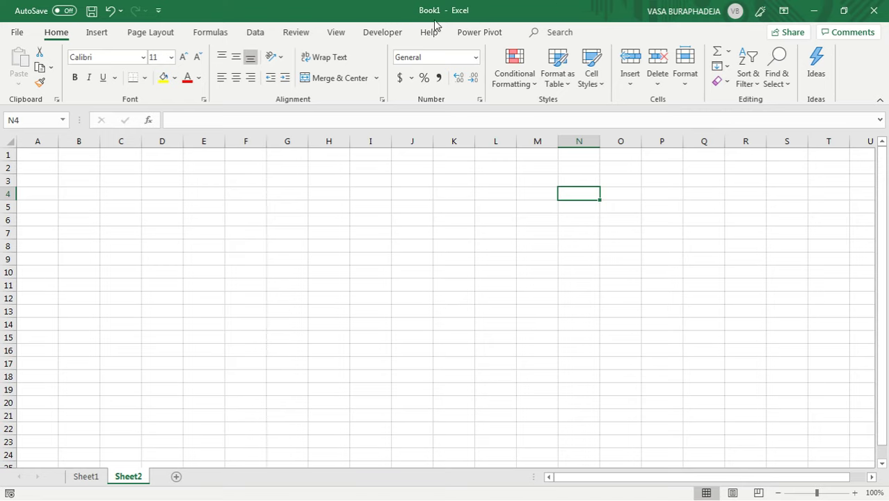
Step: Set up data validation for cell N4 that allows a List with the in-cell dropdown enabled
{"action": "left_click", "coordinate": [254, 34]}
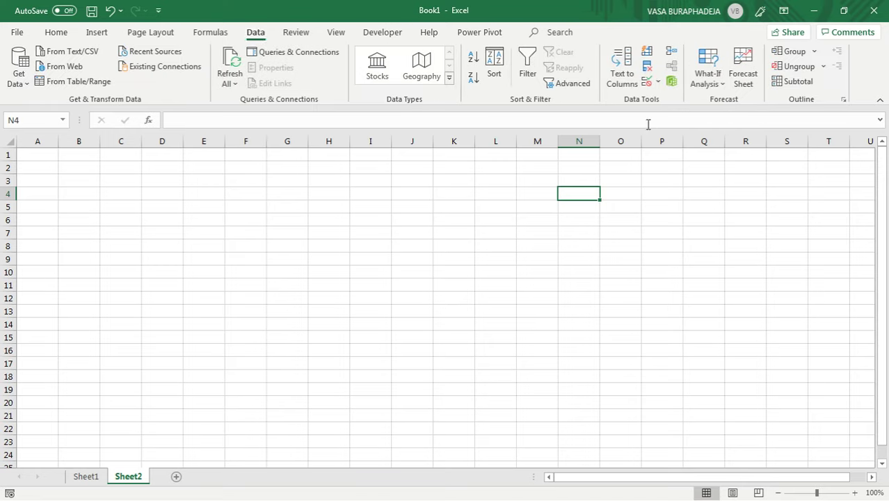
{"action": "left_click", "coordinate": [646, 83]}
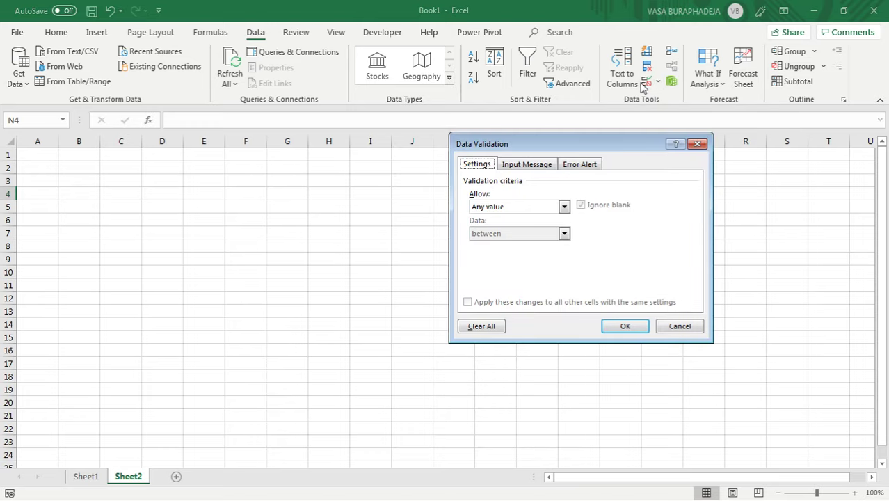
{"action": "left_click", "coordinate": [530, 206]}
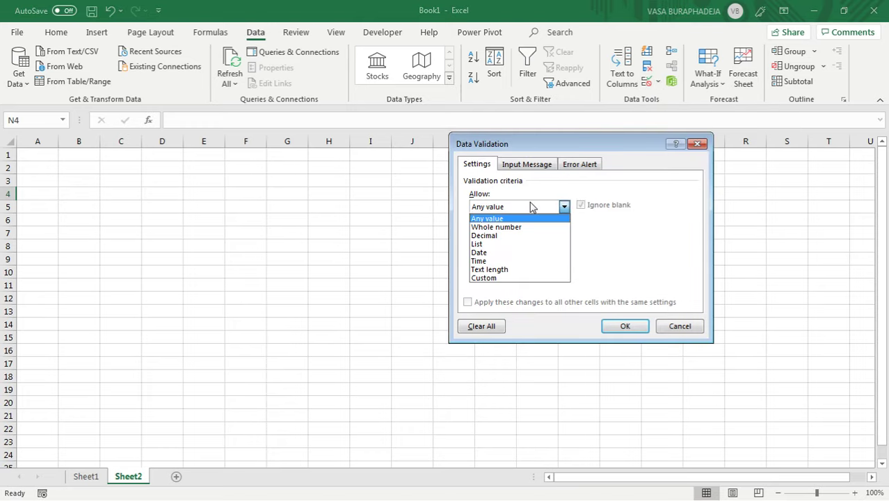
{"action": "left_click", "coordinate": [533, 245]}
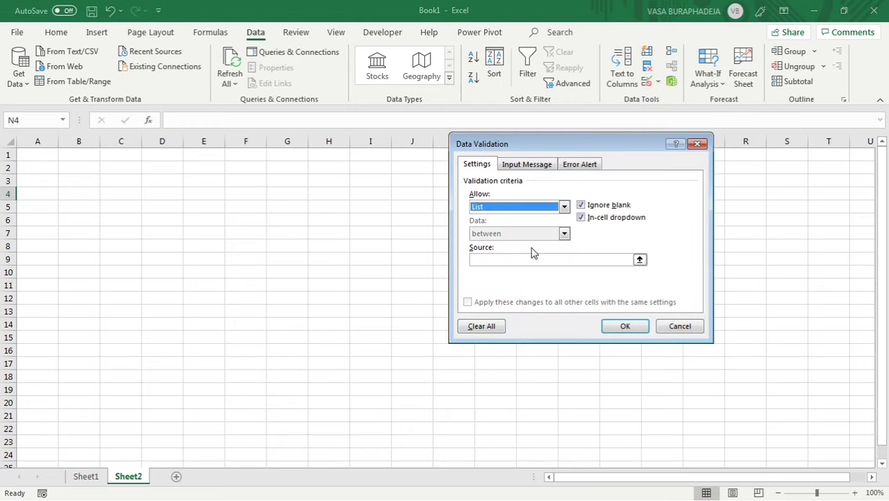
{"action": "left_click", "coordinate": [593, 219]}
{"action": "left_click", "coordinate": [597, 220]}
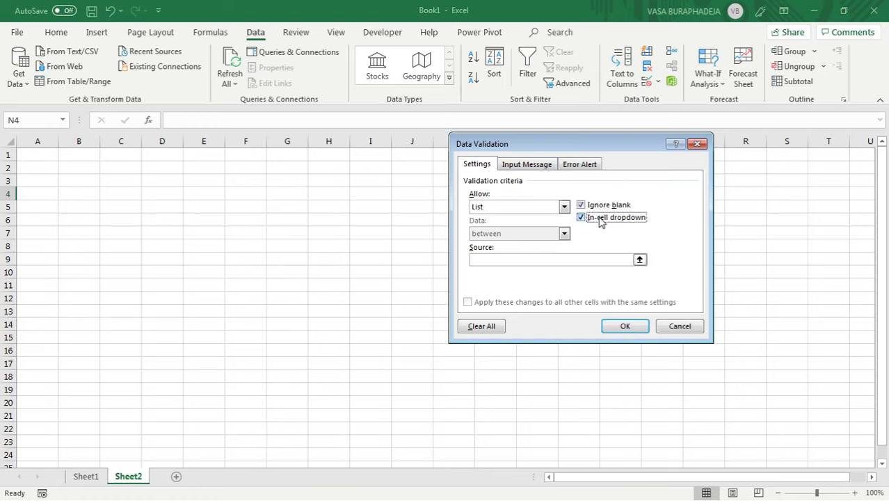
Step: Set the validation list's source to the State column, =Sheet1!$A$1:$A$51, and apply the rule
{"action": "left_click", "coordinate": [579, 258]}
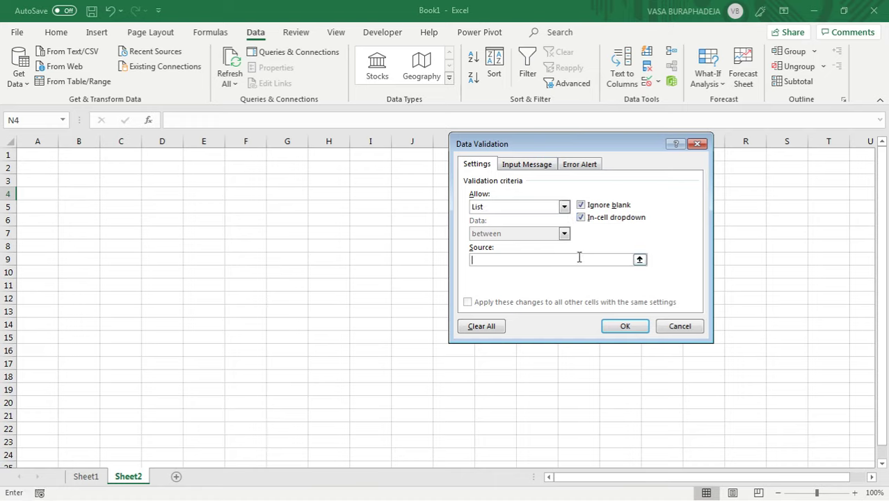
{"action": "left_click", "coordinate": [639, 259]}
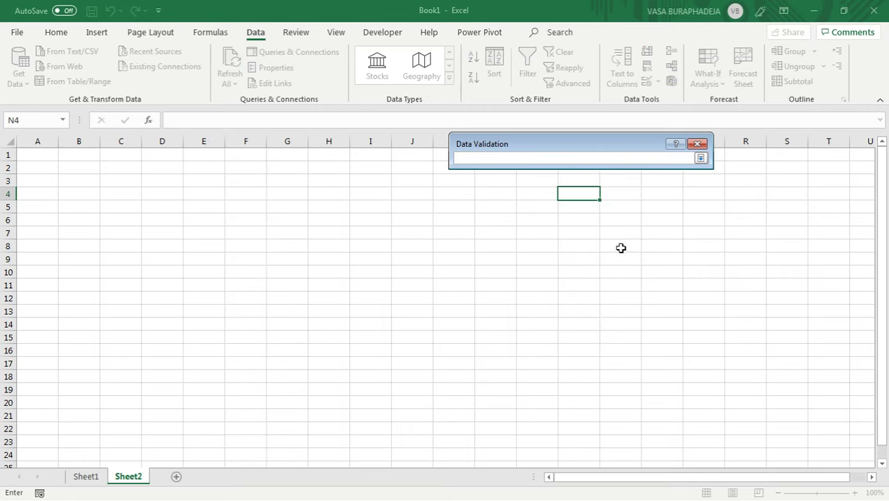
{"action": "left_click", "coordinate": [87, 477]}
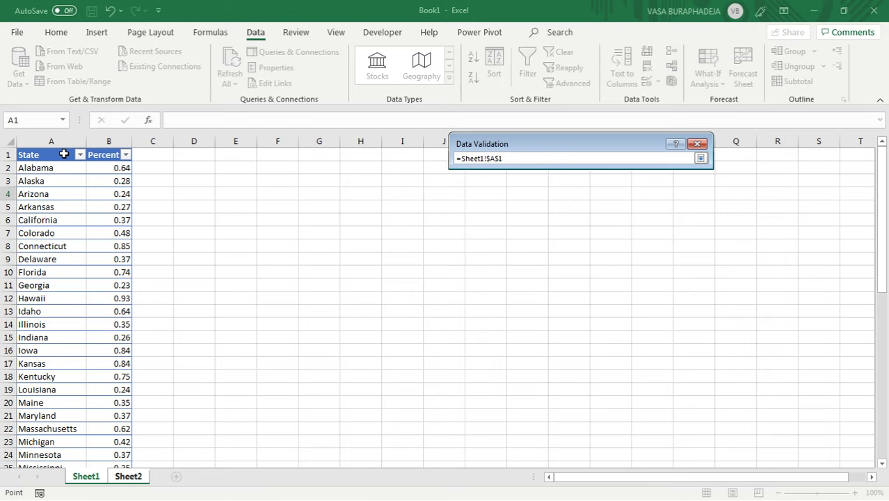
{"action": "key", "text": "ctrl+shift+Down"}
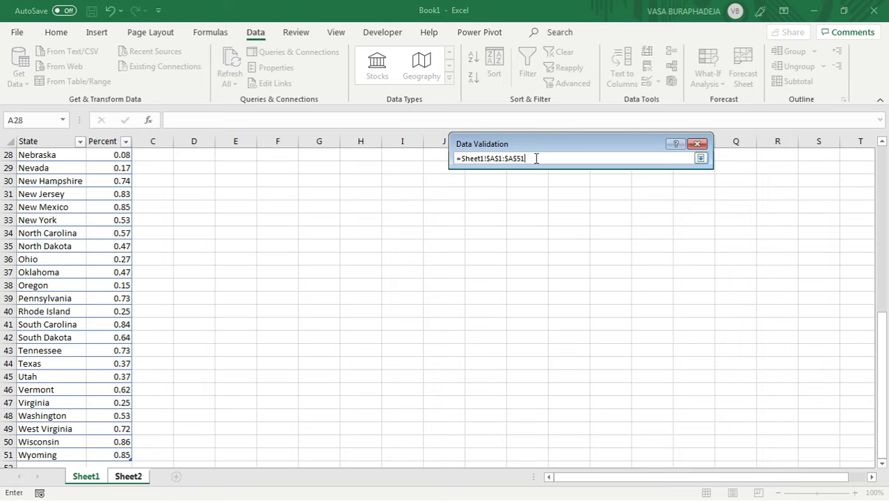
{"action": "left_click", "coordinate": [702, 158]}
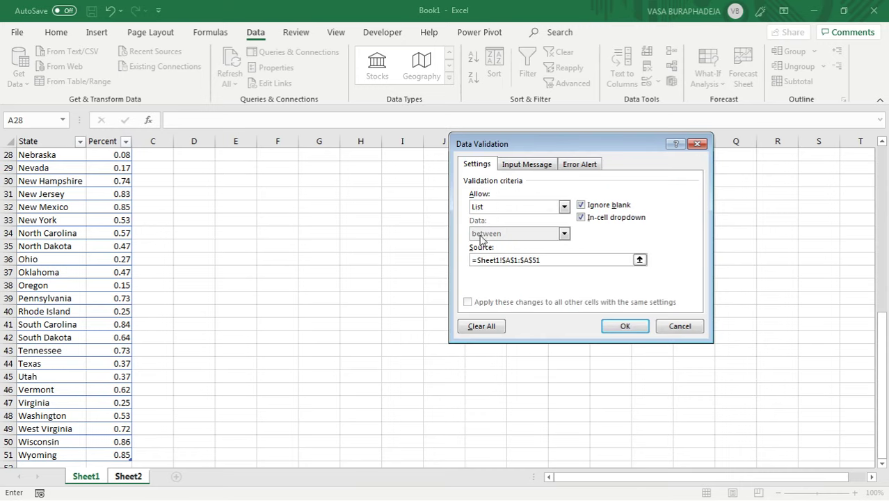
{"action": "left_click", "coordinate": [625, 327]}
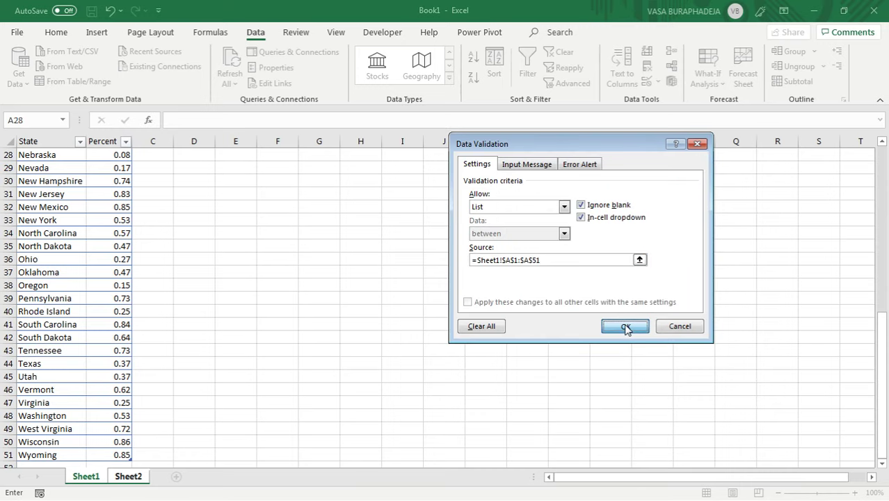
Step: Test the dropdown in N4 by choosing Connecticut, and finally set the cell to Illinois
{"action": "left_click", "coordinate": [605, 193]}
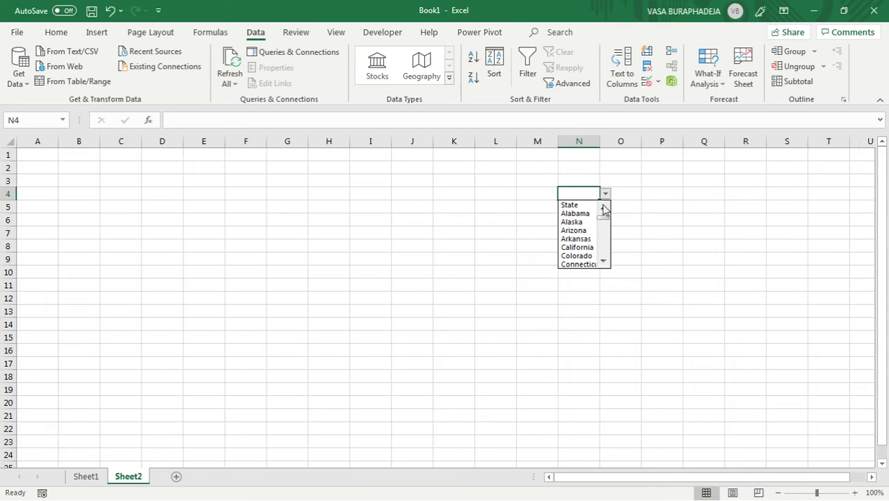
{"action": "left_click", "coordinate": [578, 263]}
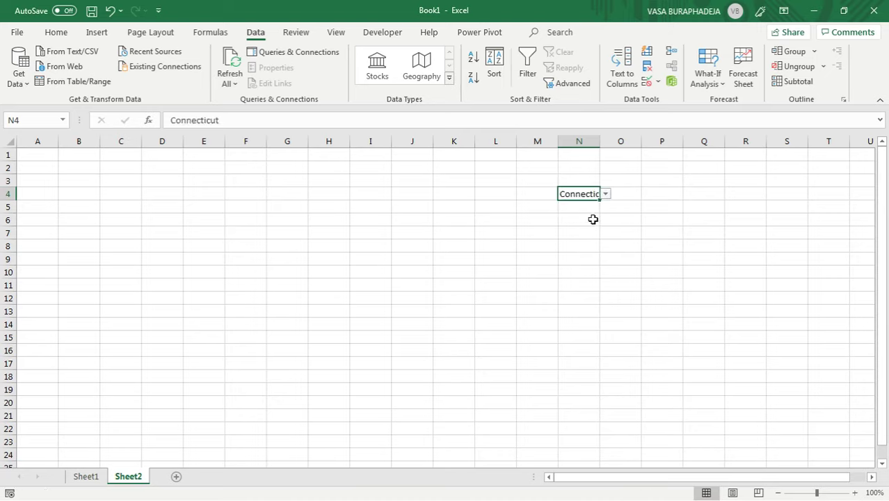
{"action": "left_click", "coordinate": [605, 194]}
{"action": "left_click", "coordinate": [576, 254]}
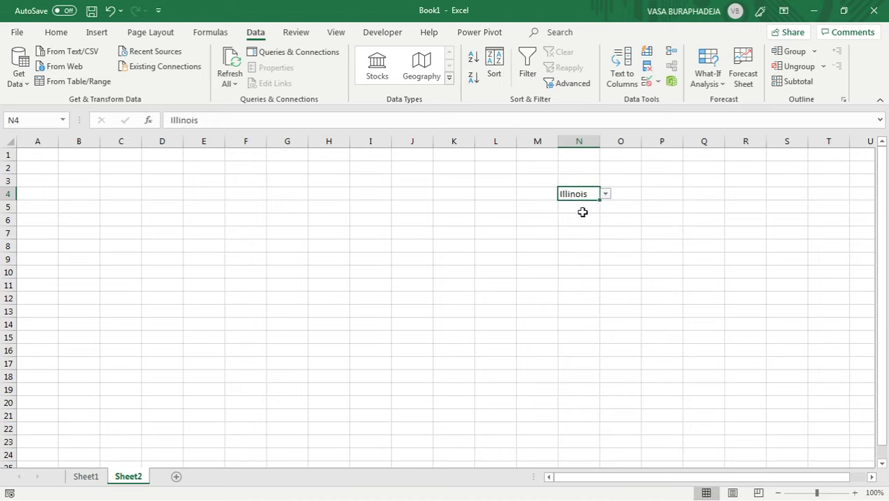
{"action": "left_click", "coordinate": [583, 213]}
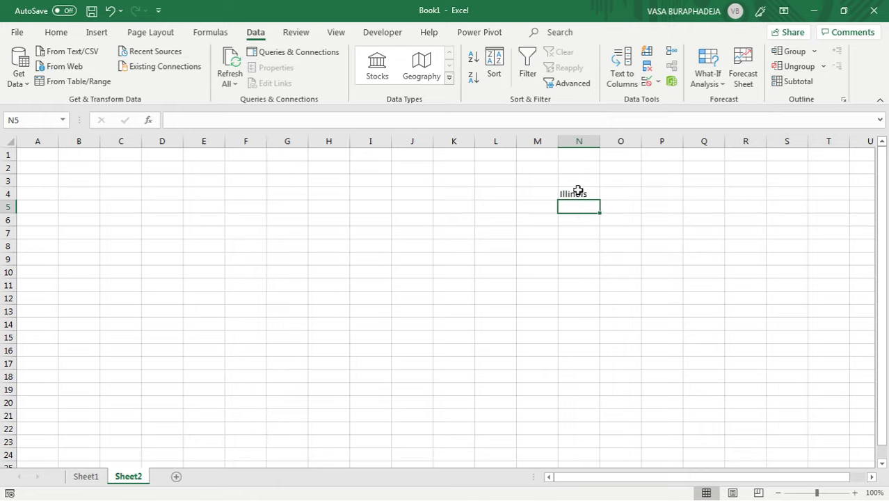
{"action": "left_click", "coordinate": [577, 192]}
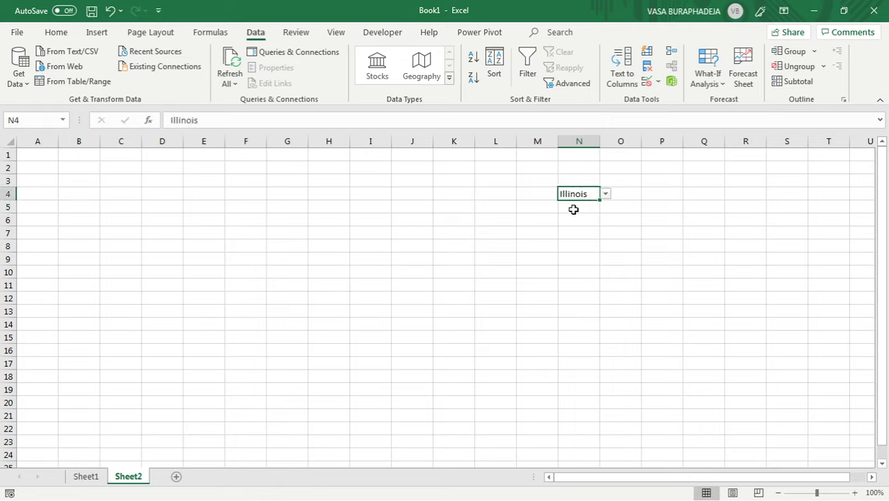
{"action": "left_click", "coordinate": [576, 220]}
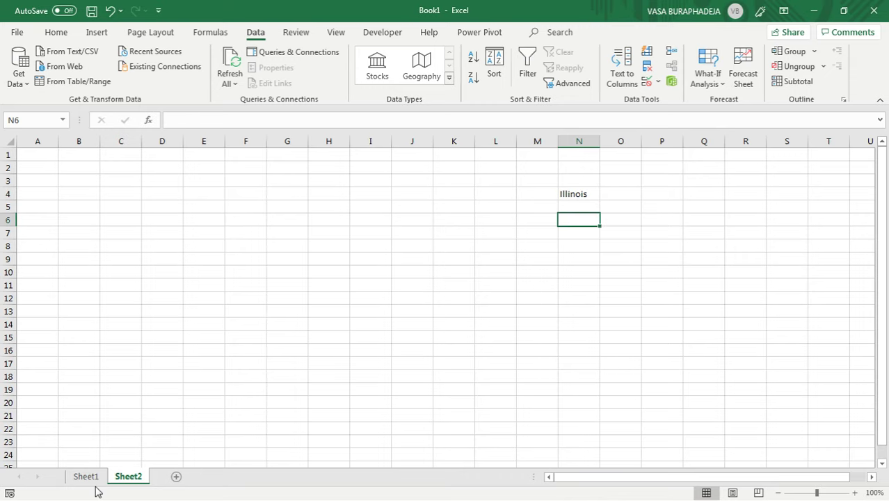
{"action": "left_click", "coordinate": [86, 477]}
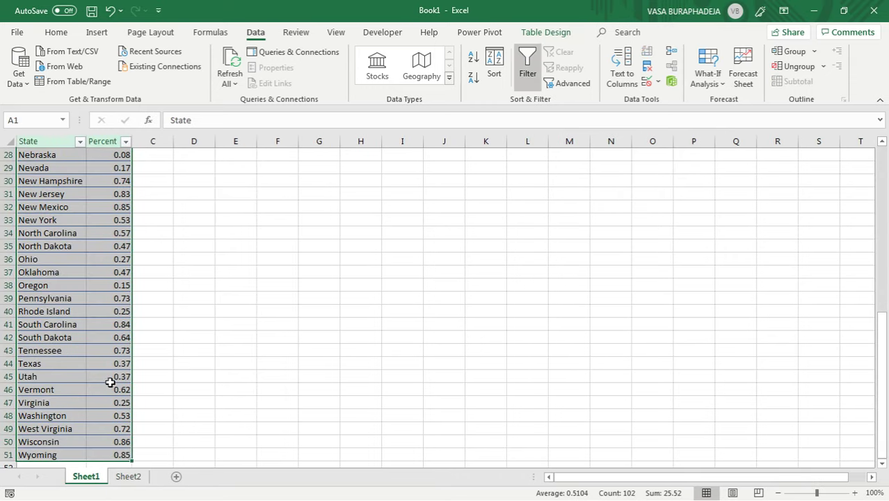
{"action": "left_click", "coordinate": [128, 477]}
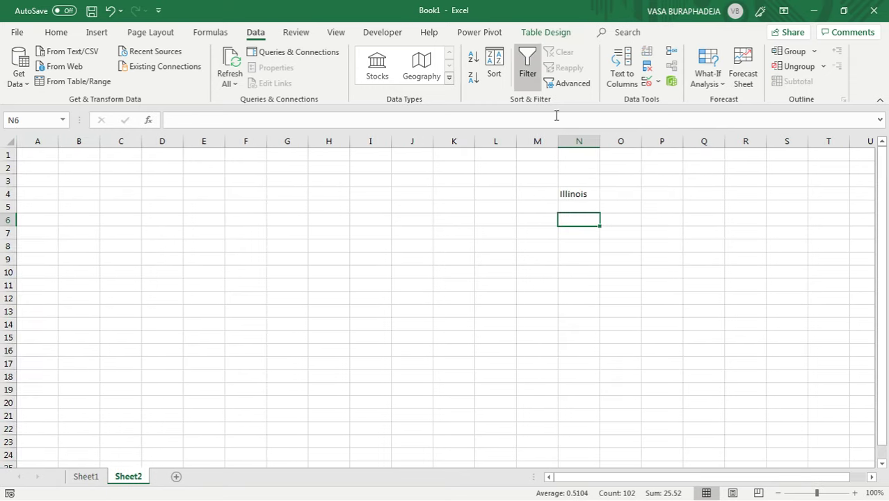
Step: Enter the formula =VLOOKUP(N4,Table2,2,FALSE) in cell N5 to look up the chosen state's value
{"action": "left_click", "coordinate": [576, 206]}
{"action": "type", "text": "=vl"}
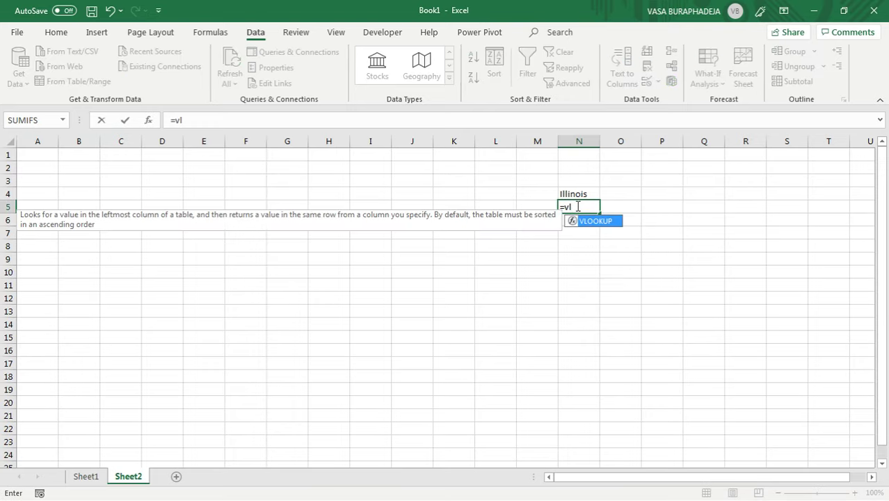
{"action": "type", "text": "ookup("}
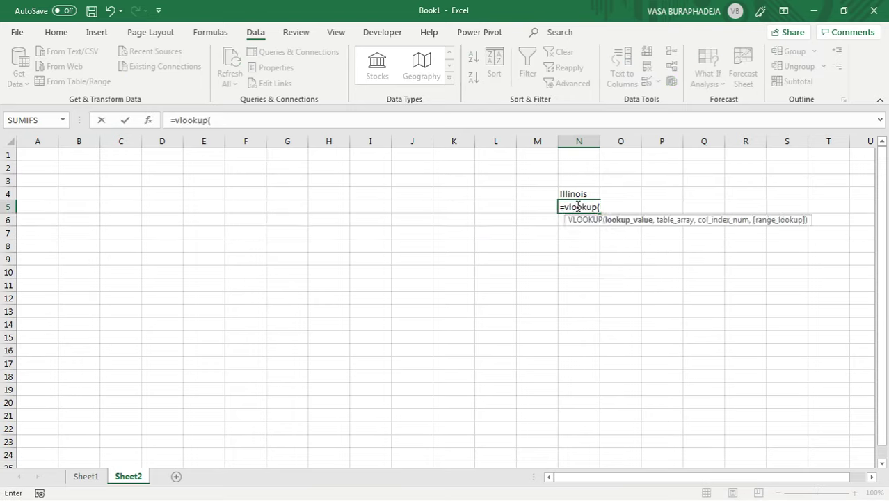
{"action": "key", "text": "Up"}
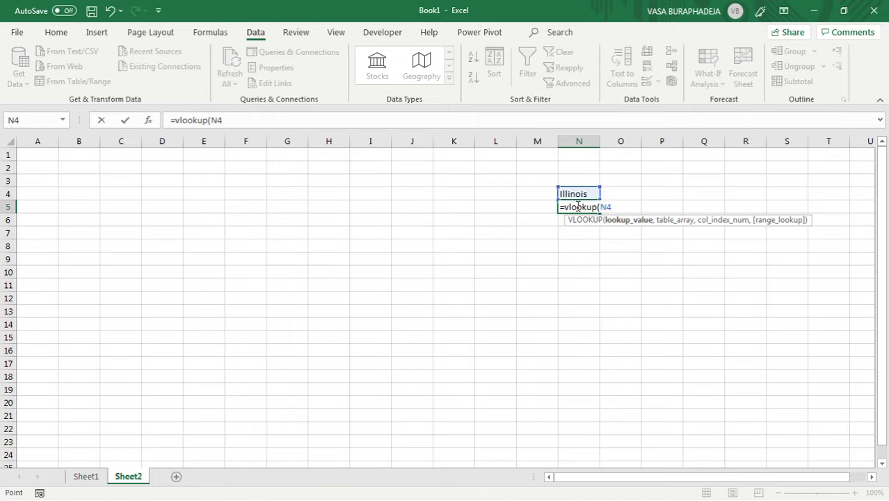
{"action": "type", "text": ","}
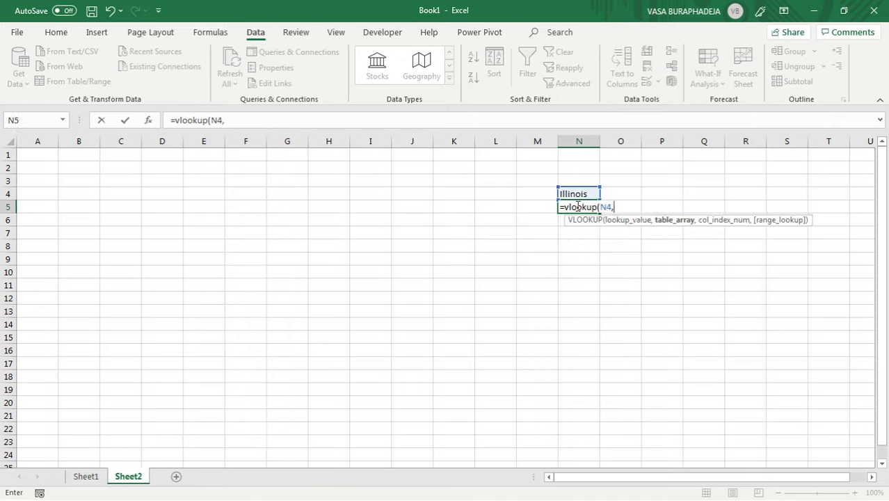
{"action": "type", "text": "Table2"}
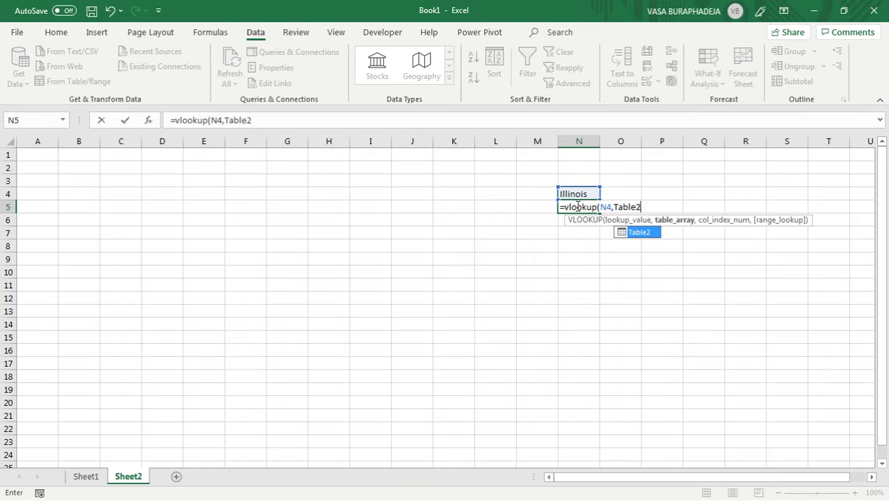
{"action": "type", "text": ","}
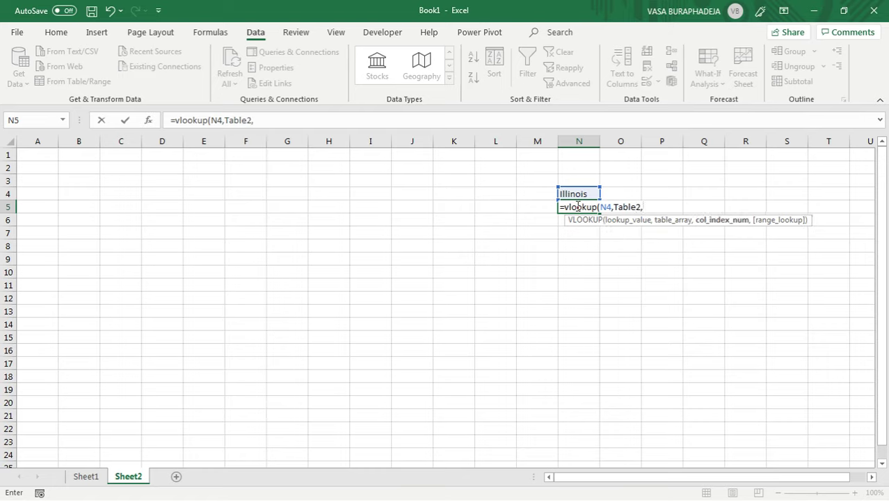
{"action": "type", "text": "2,"}
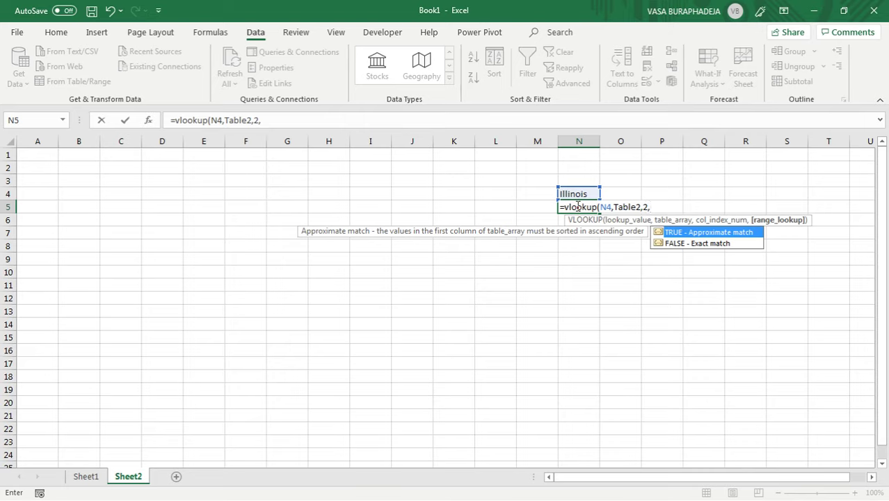
{"action": "key", "text": "Down"}
{"action": "type", "text": "FALSE)"}
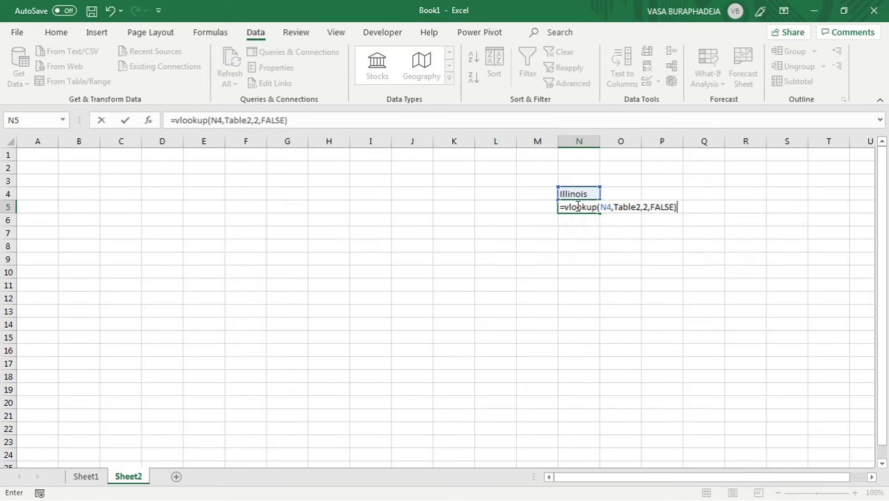
{"action": "key", "text": "Return"}
Step: Format the lookup result in cell N5 as a percentage
{"action": "left_click", "coordinate": [577, 207]}
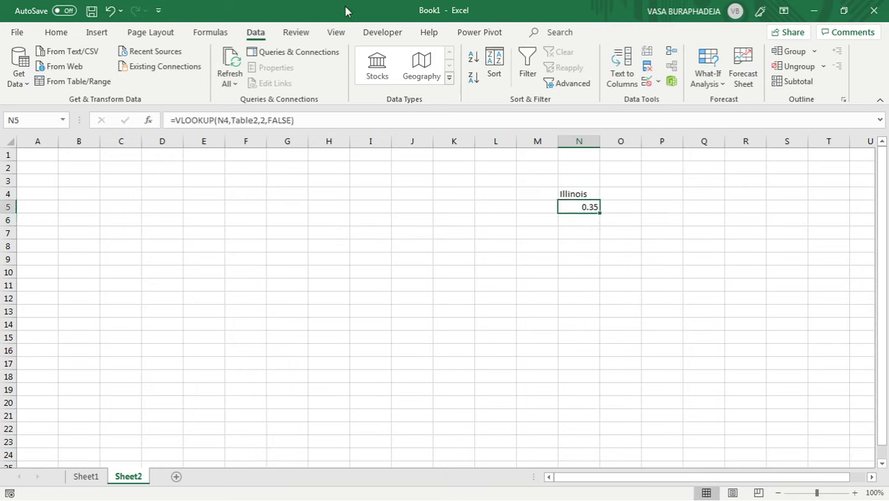
{"action": "left_click", "coordinate": [55, 32]}
{"action": "left_click", "coordinate": [425, 79]}
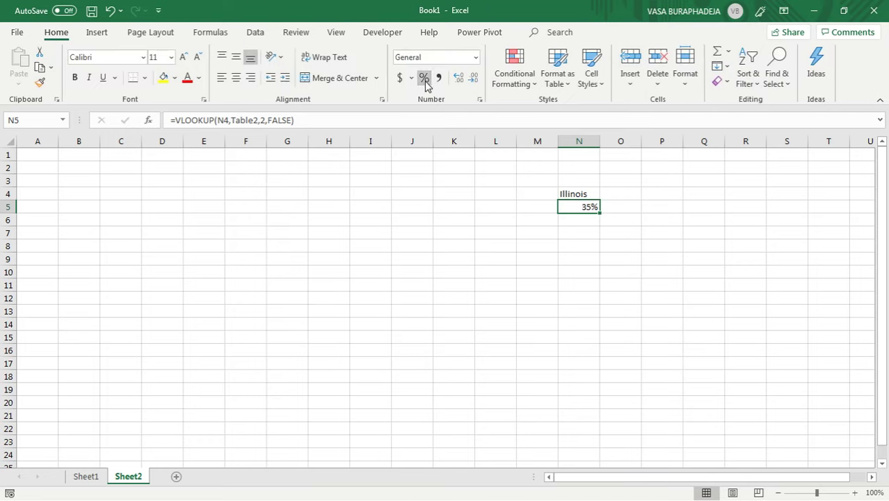
{"action": "left_click", "coordinate": [578, 196]}
{"action": "left_click", "coordinate": [582, 207]}
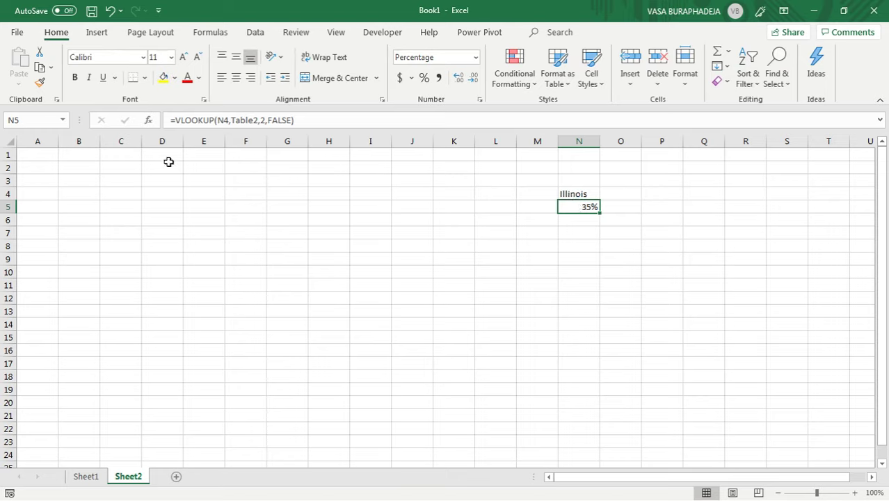
Step: Select the range B2:K11 to mark out a block of ten rows by ten columns
{"action": "left_click", "coordinate": [82, 172]}
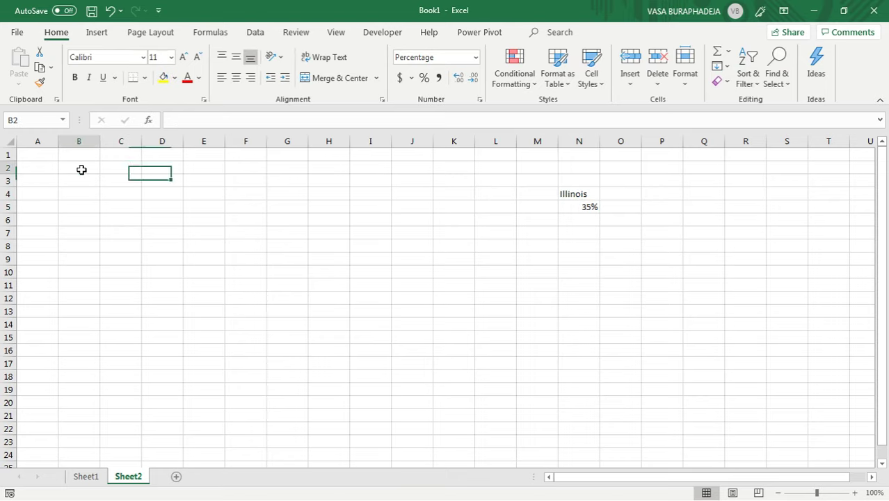
{"action": "key", "text": "shift+Right"}
{"action": "key", "text": "shift+Right"}
{"action": "key", "text": "shift+Right"}
{"action": "key", "text": "shift+Right"}
{"action": "key", "text": "shift+Right"}
{"action": "key", "text": "shift+Right"}
{"action": "key", "text": "shift+Right"}
{"action": "key", "text": "shift+Right"}
{"action": "key", "text": "shift+Right"}
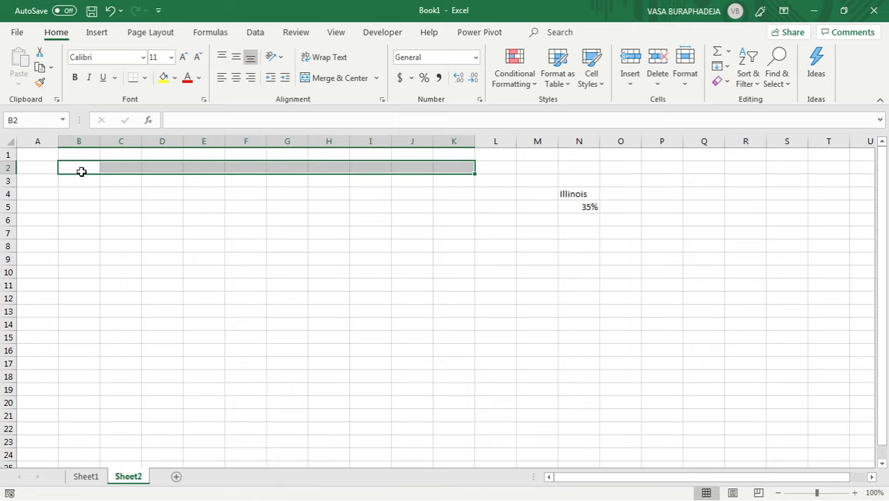
{"action": "key", "text": "shift+Down"}
{"action": "key", "text": "shift+Down"}
{"action": "key", "text": "shift+Down"}
{"action": "key", "text": "shift+Down"}
{"action": "key", "text": "shift+Down"}
{"action": "key", "text": "shift+Down"}
{"action": "key", "text": "shift+Down"}
{"action": "key", "text": "shift+Down"}
{"action": "key", "text": "shift+Down"}
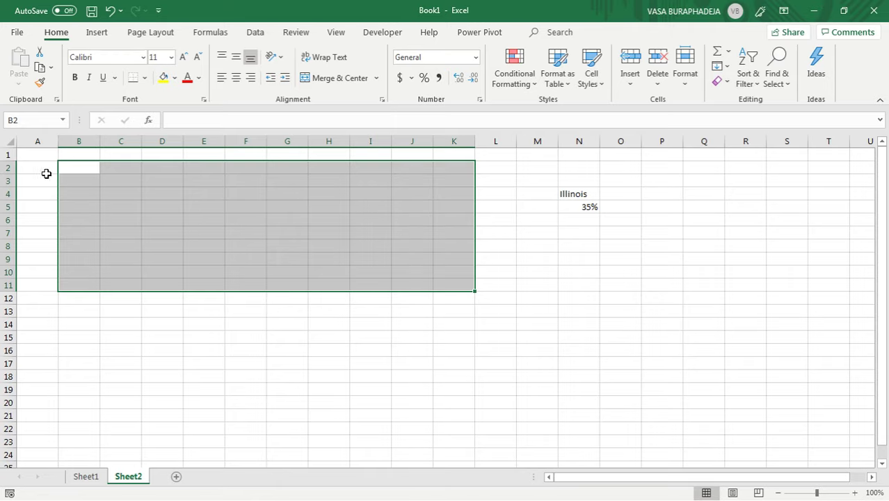
Step: Make rows 2 to 11 taller and columns B to K narrower, then select the grid B2:K11
{"action": "left_click_drag", "start_coordinate": [7, 167], "coordinate": [7, 300]}
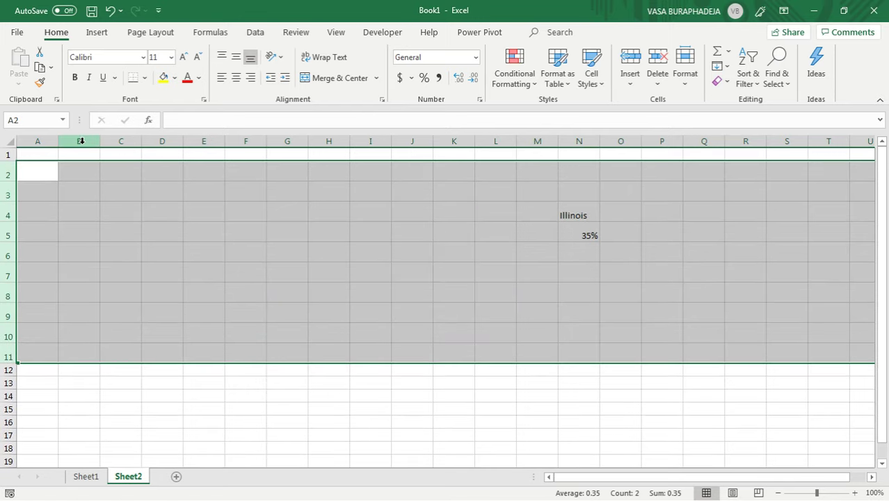
{"action": "left_click_drag", "start_coordinate": [81, 142], "coordinate": [418, 142]}
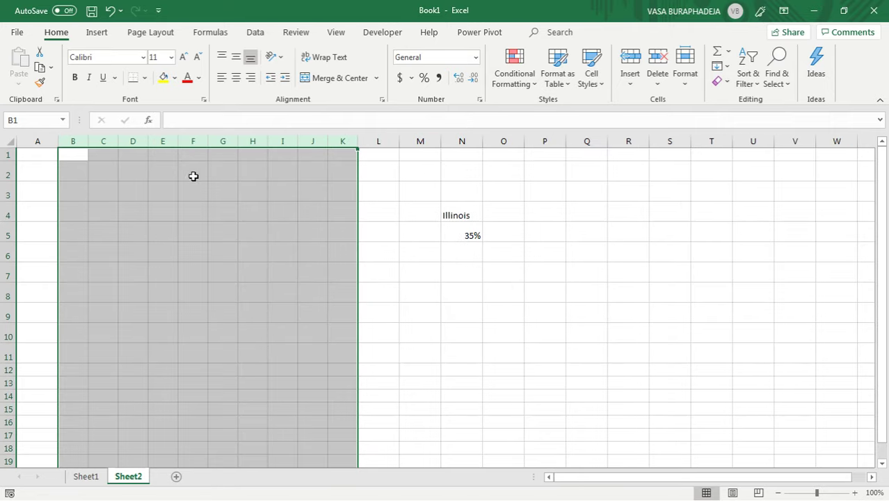
{"action": "left_click_drag", "start_coordinate": [73, 167], "coordinate": [341, 348]}
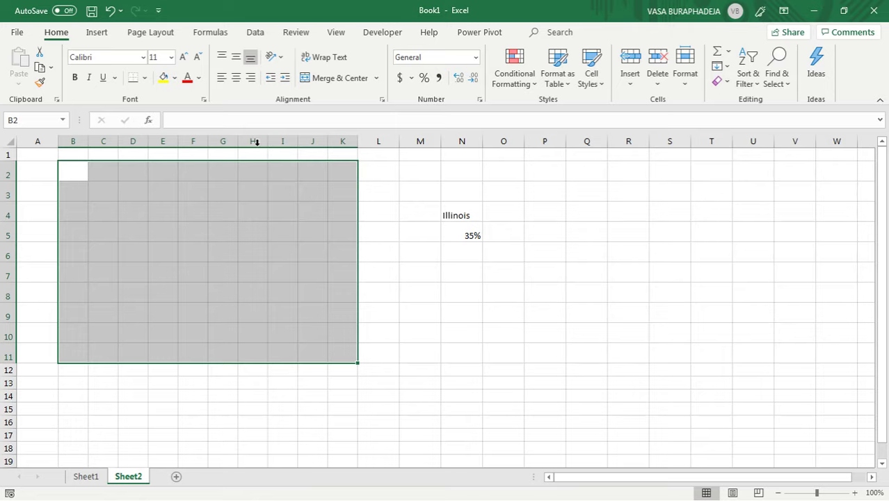
Step: Enter 100% in cell B2 as the grid's starting value
{"action": "left_click", "coordinate": [69, 172]}
{"action": "type", "text": "100"}
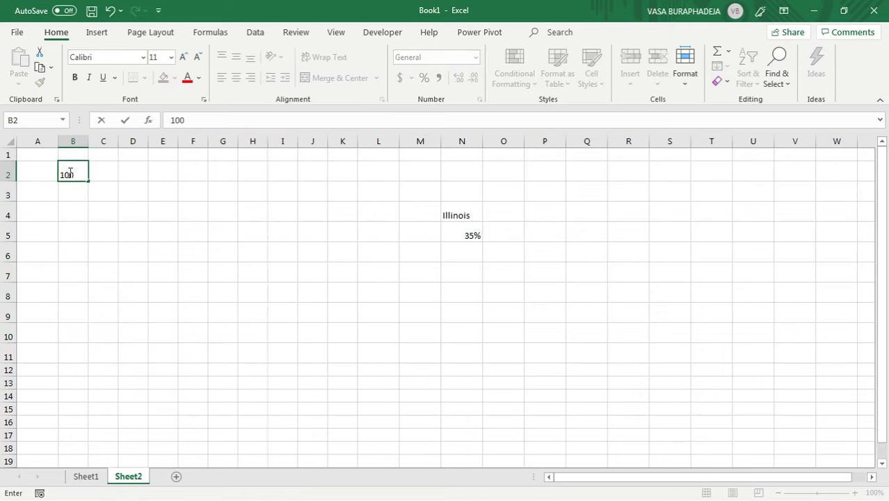
{"action": "key", "text": "Return"}
Step: Enter the formula =B2-1% in cell C2
{"action": "key", "text": "Up"}
{"action": "key", "text": "Right"}
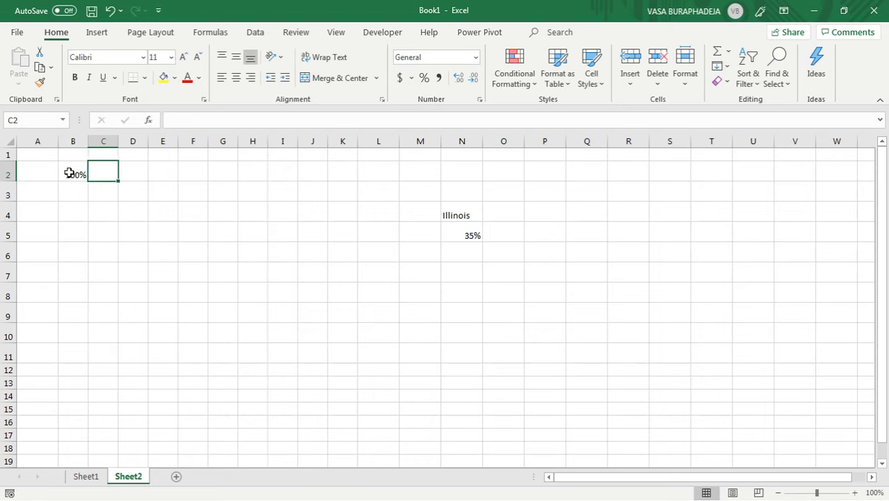
{"action": "type", "text": "-"}
{"action": "key", "text": "BackSpace"}
{"action": "type", "text": "="}
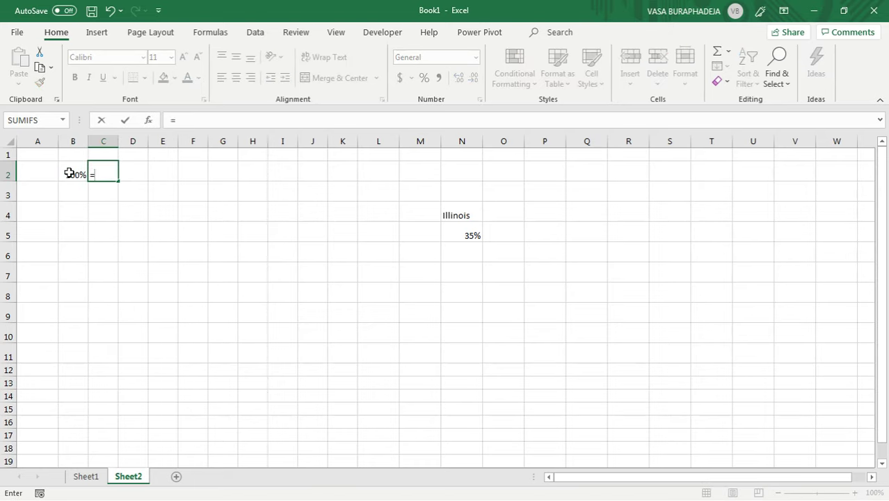
{"action": "left_click", "coordinate": [70, 173]}
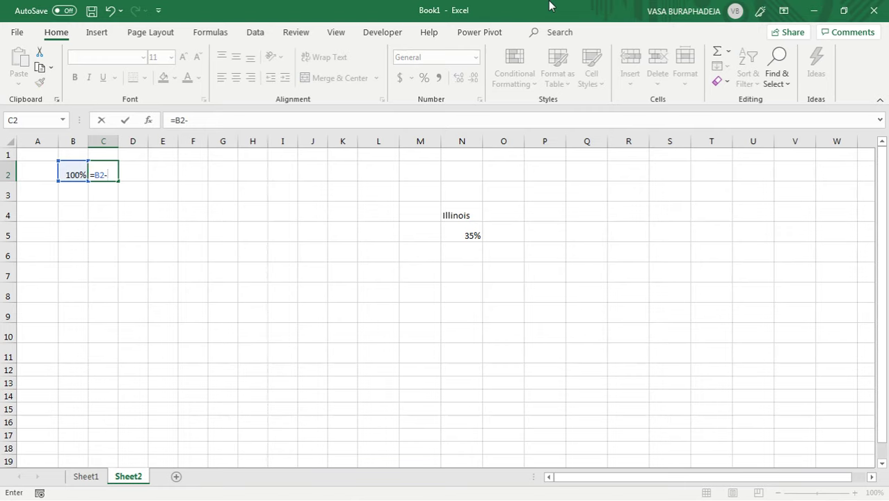
{"action": "key", "text": "Return"}
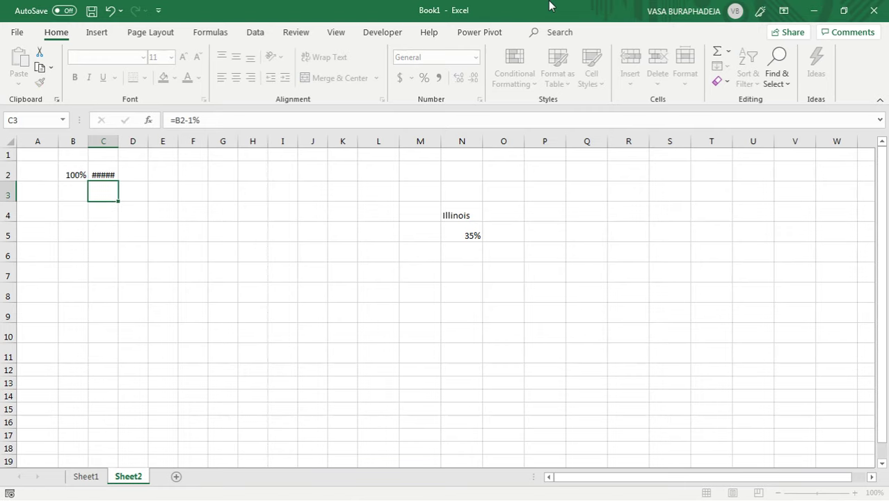
Step: Fill the formula from C2 across row 2 through K2, keeping column C's narrow width
{"action": "key", "text": "Up"}
{"action": "double_click", "coordinate": [118, 142]}
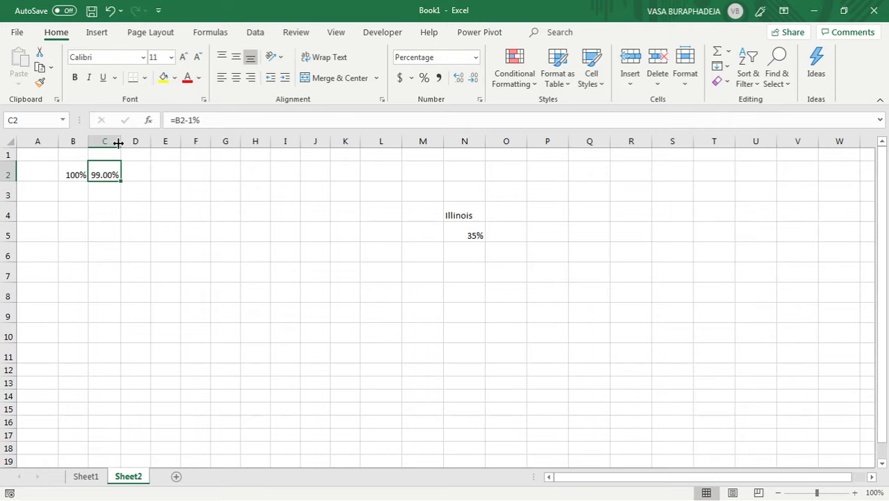
{"action": "key", "text": "ctrl+z"}
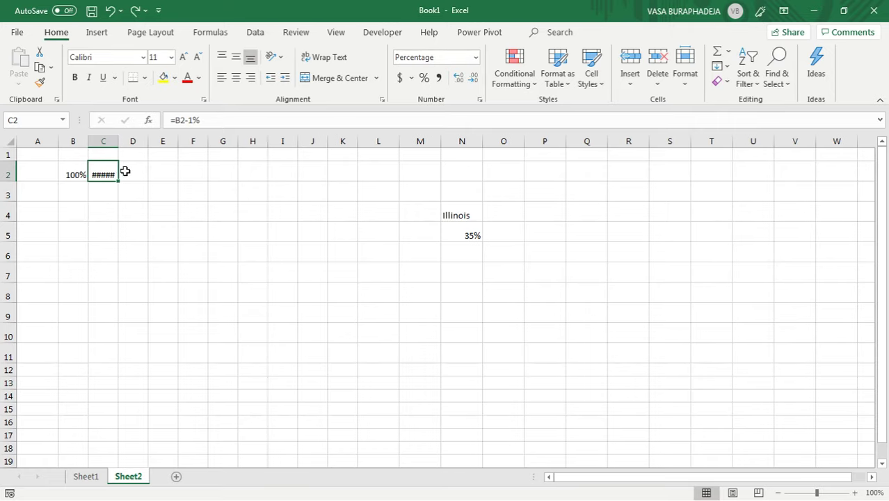
{"action": "left_click_drag", "start_coordinate": [118, 183], "coordinate": [349, 185]}
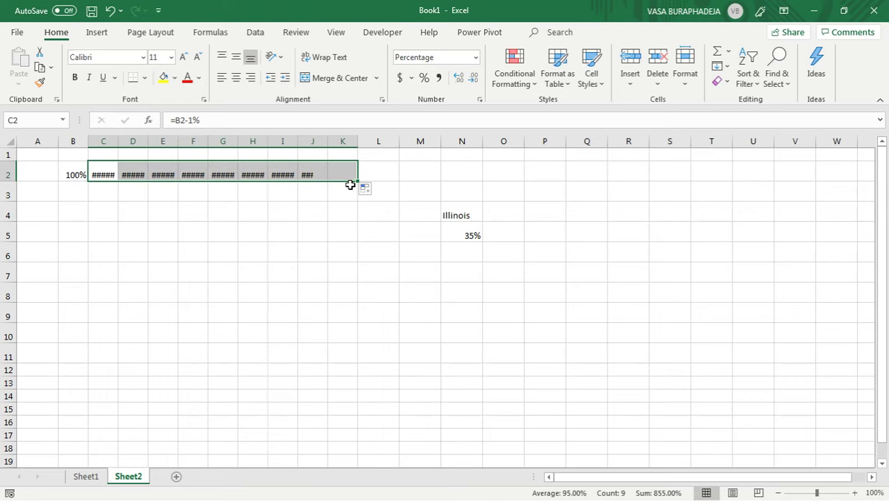
Step: Widen columns C through K to fit the percentages in row 2
{"action": "left_click", "coordinate": [75, 174]}
{"action": "left_click", "coordinate": [74, 195]}
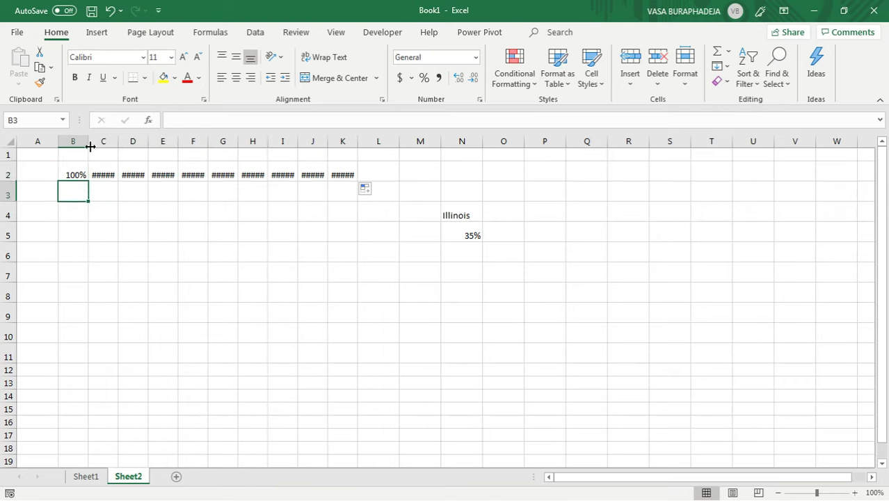
{"action": "left_click_drag", "start_coordinate": [90, 147], "coordinate": [349, 142]}
{"action": "double_click", "coordinate": [380, 141]}
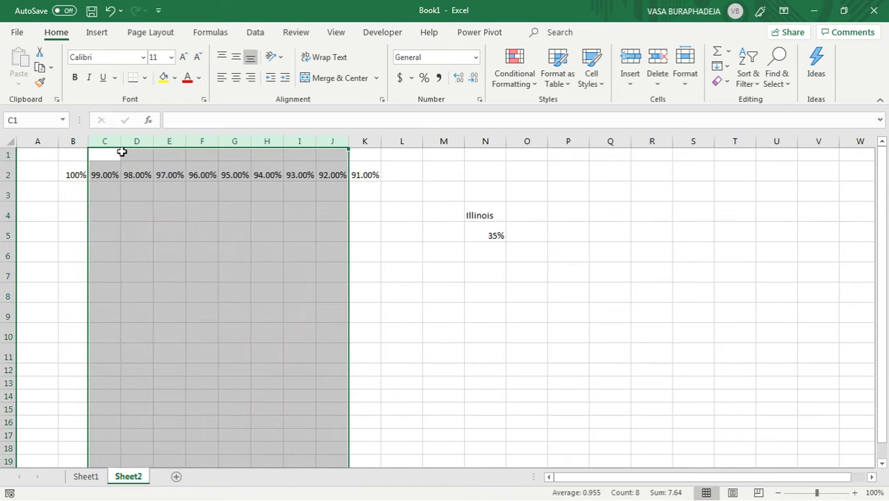
Step: Enter the formula =B2-10% in cell B3
{"action": "left_click", "coordinate": [72, 175]}
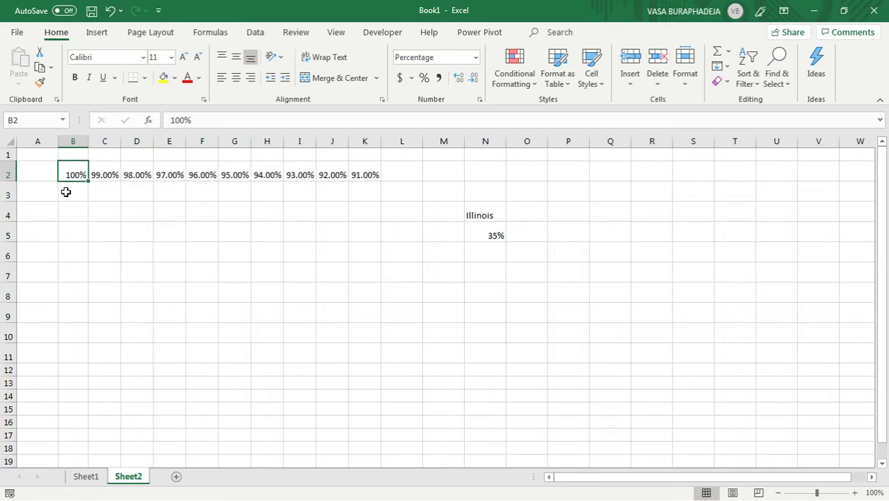
{"action": "left_click", "coordinate": [65, 192]}
{"action": "type", "text": "="}
{"action": "left_click", "coordinate": [84, 175]}
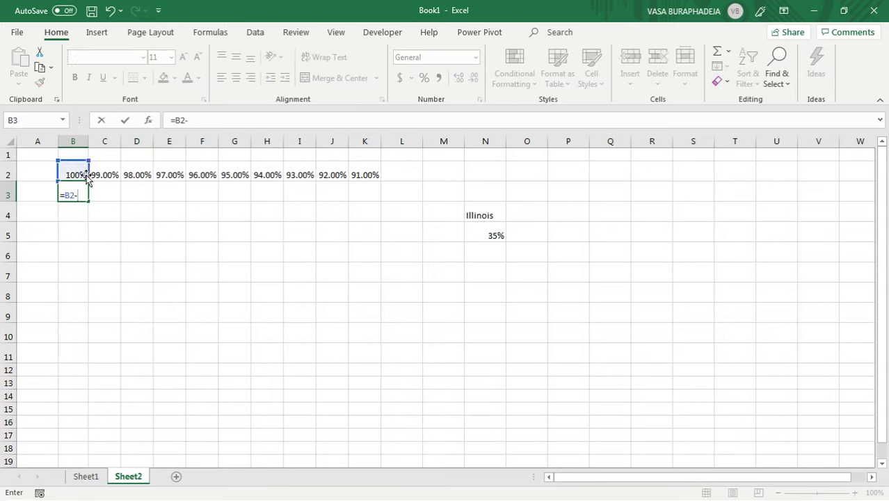
{"action": "key", "text": "Return"}
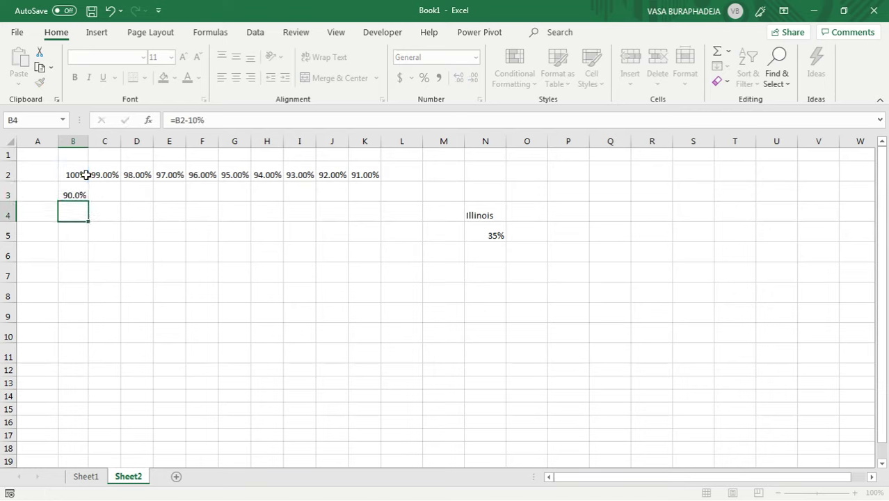
{"action": "key", "text": "Up"}
{"action": "left_click", "coordinate": [86, 175]}
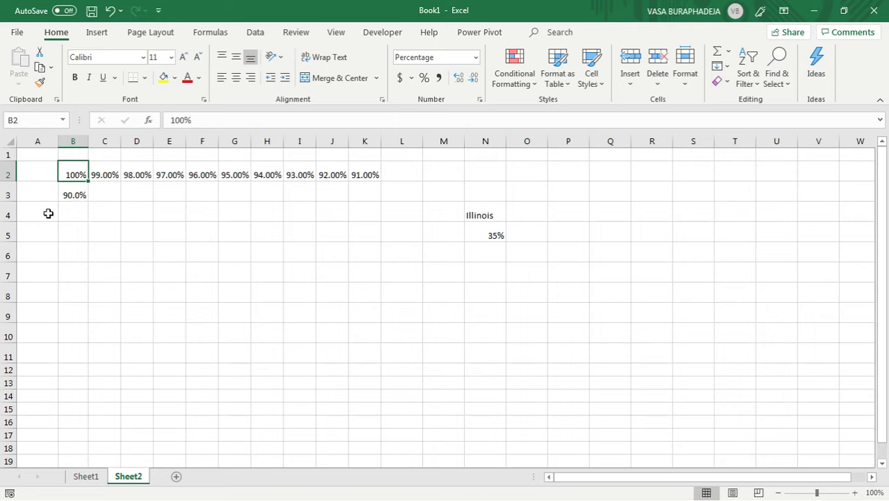
{"action": "left_click", "coordinate": [73, 195]}
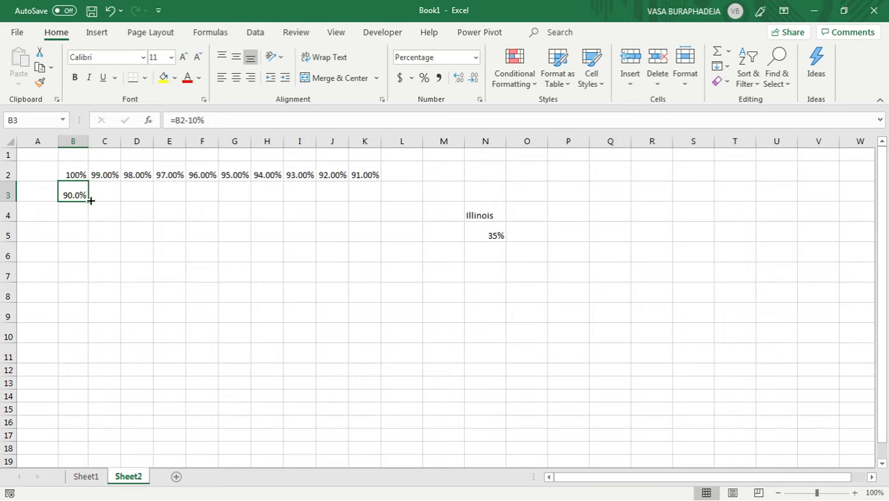
Step: Copy the formula from C2 into cell C3
{"action": "left_click", "coordinate": [105, 175]}
{"action": "key", "text": "ctrl+c"}
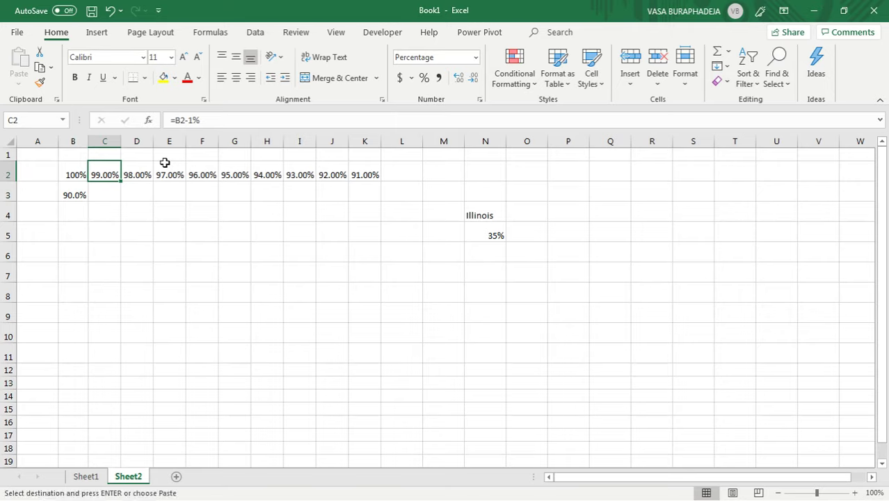
{"action": "key", "text": "Down"}
{"action": "key", "text": "Return"}
Step: Copy the formulas in D2:K2 into row 3, starting at D3, and return to cell B2
{"action": "key", "text": "Up"}
{"action": "key", "text": "Right"}
{"action": "key", "text": "ctrl+shift+Right"}
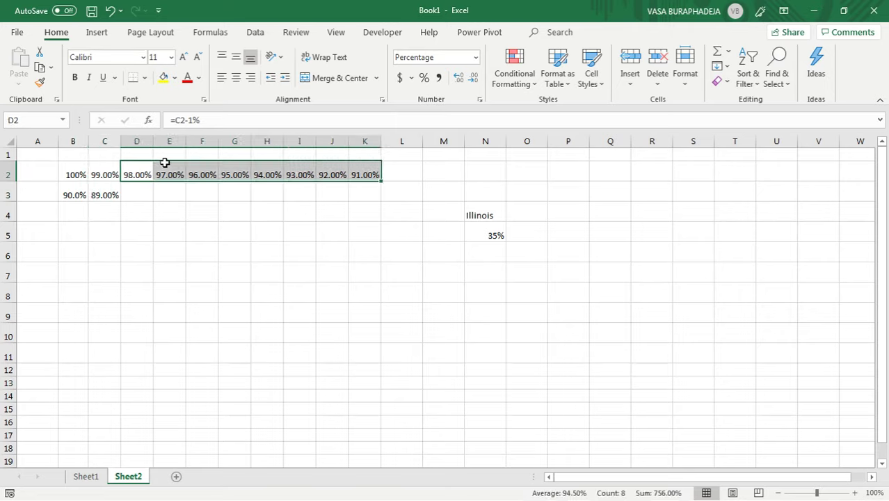
{"action": "key", "text": "ctrl+c"}
{"action": "key", "text": "Down"}
{"action": "key", "text": "Return"}
{"action": "key", "text": "ctrl+Left"}
{"action": "key", "text": "Up"}
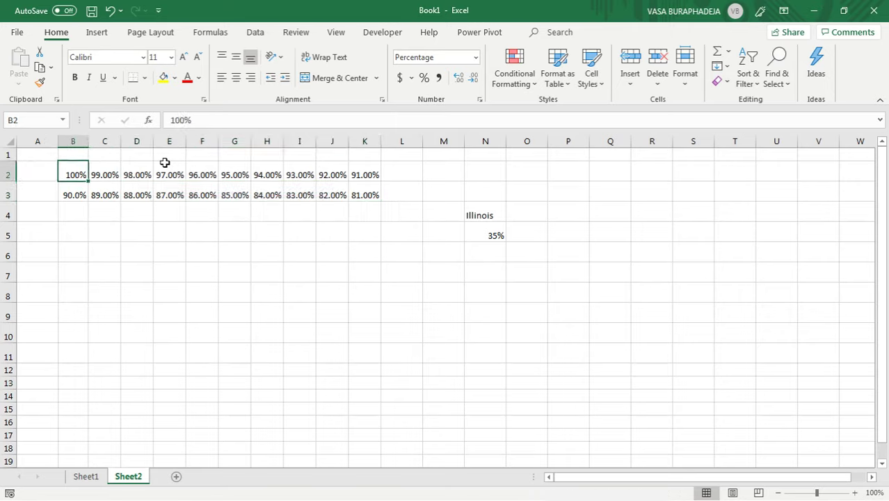
Step: Try to fill B2:B3 down through B11, and widen column B to fit the percentages
{"action": "key", "text": "shift+Down"}
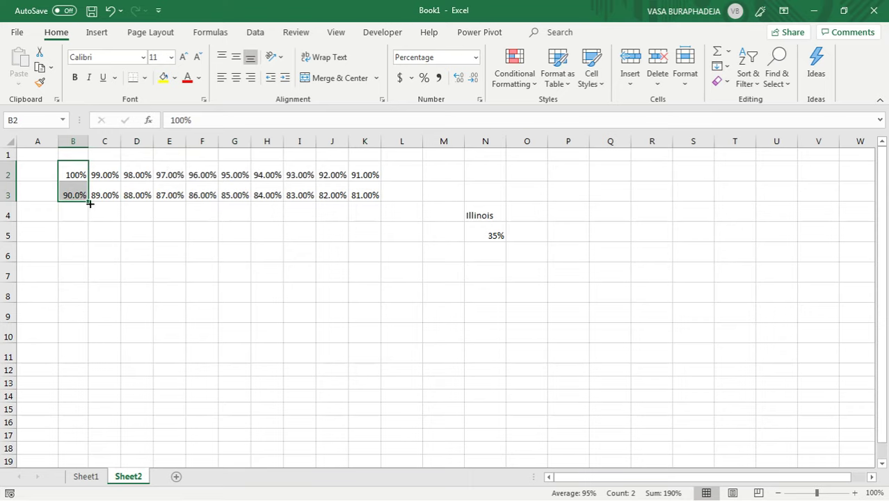
{"action": "left_click_drag", "start_coordinate": [90, 203], "coordinate": [84, 361]}
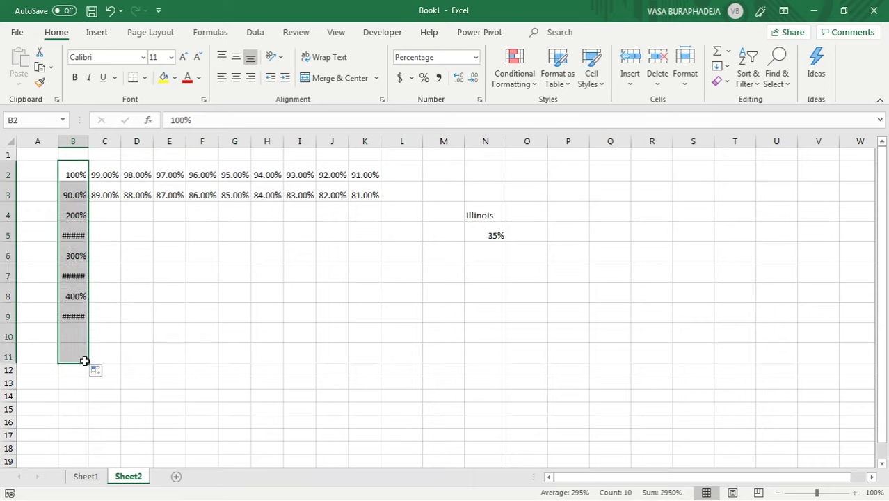
{"action": "double_click", "coordinate": [90, 140]}
Step: Clear the filled percentages from B4:B11
{"action": "left_click", "coordinate": [80, 209]}
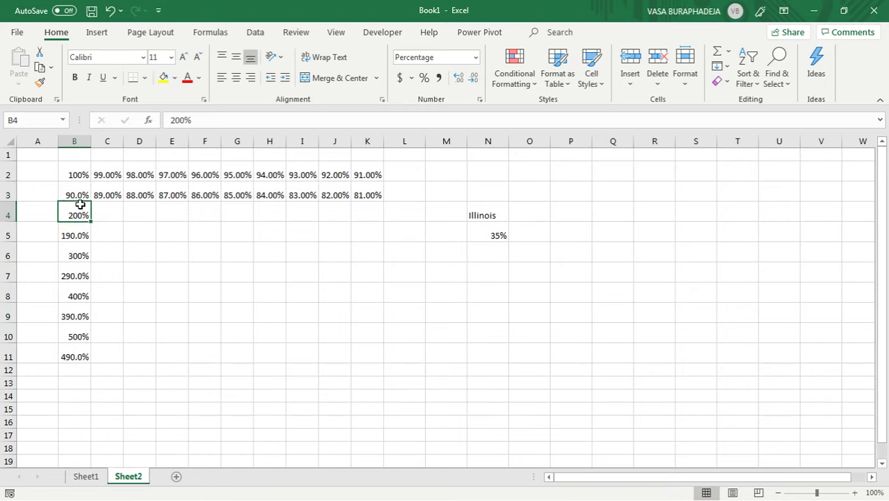
{"action": "key", "text": "shift+Down"}
{"action": "key", "text": "shift+Down"}
{"action": "key", "text": "shift+Down"}
{"action": "key", "text": "shift+Down"}
{"action": "key", "text": "shift+Down"}
{"action": "key", "text": "shift+Down"}
{"action": "key", "text": "shift+Down"}
{"action": "key", "text": "Delete"}
Step: Fill the formula in B3 down through B11
{"action": "key", "text": "Up"}
{"action": "key", "text": "Up"}
{"action": "key", "text": "Down"}
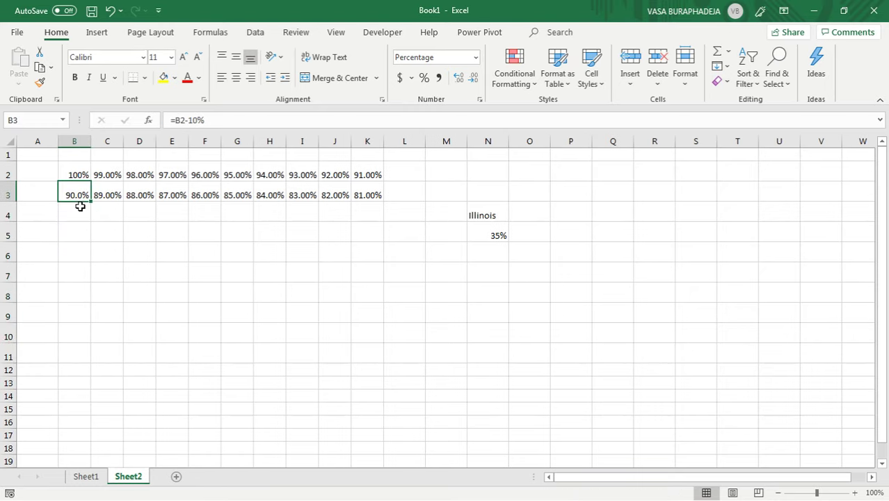
{"action": "left_click_drag", "start_coordinate": [91, 202], "coordinate": [82, 358]}
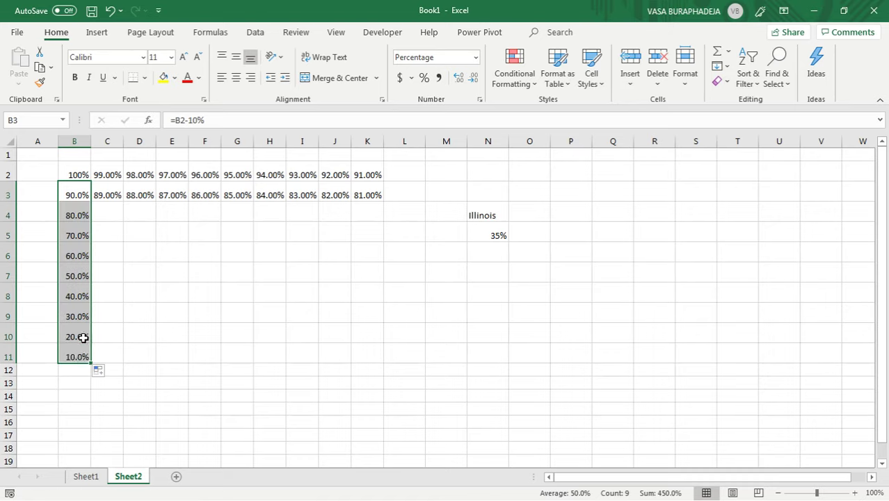
Step: Copy the formulas in C3:K3 into C4:K11 to complete the ten-by-ten grid
{"action": "left_click", "coordinate": [112, 195]}
{"action": "left_click_drag", "start_coordinate": [111, 196], "coordinate": [369, 195]}
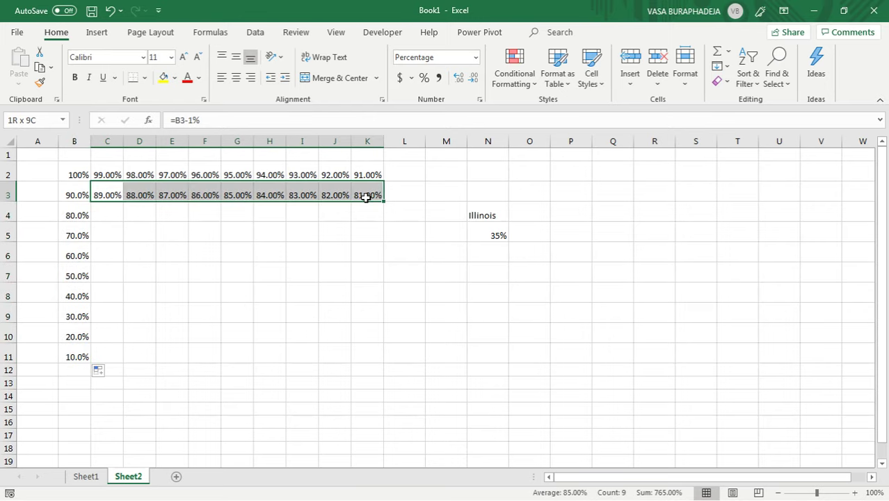
{"action": "key", "text": "ctrl+c"}
{"action": "key", "text": "Left"}
{"action": "key", "text": "Down"}
{"action": "key", "text": "Right"}
{"action": "key", "text": "shift+Down"}
{"action": "key", "text": "shift+Down"}
{"action": "key", "text": "shift+Down"}
{"action": "key", "text": "shift+Down"}
{"action": "key", "text": "shift+Down"}
{"action": "key", "text": "shift+Down"}
{"action": "key", "text": "shift+Down"}
{"action": "key", "text": "shift+Down"}
{"action": "key", "text": "shift+Down"}
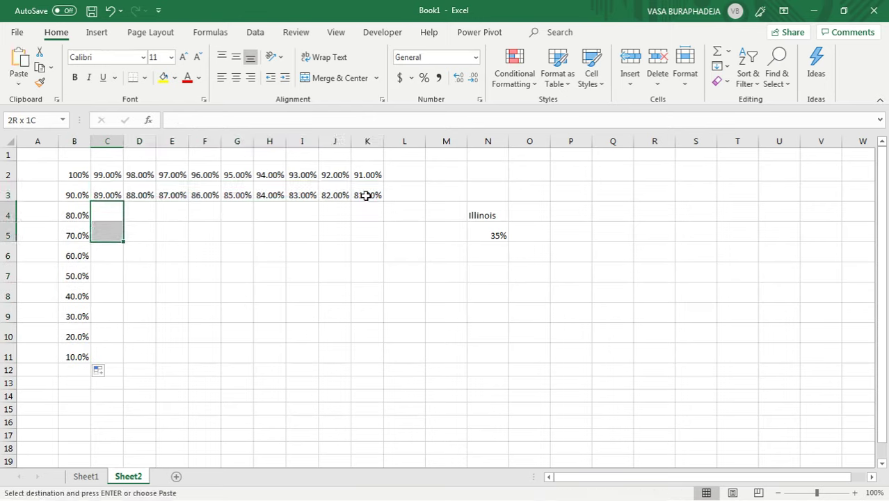
{"action": "key", "text": "shift+Up"}
{"action": "key", "text": "shift+Up"}
{"action": "key", "text": "shift+Right"}
{"action": "key", "text": "shift+Right"}
{"action": "key", "text": "shift+Right"}
{"action": "key", "text": "shift+Right"}
{"action": "key", "text": "shift+Right"}
{"action": "key", "text": "shift+Right"}
{"action": "key", "text": "shift+Right"}
{"action": "key", "text": "shift+Right"}
{"action": "key", "text": "Return"}
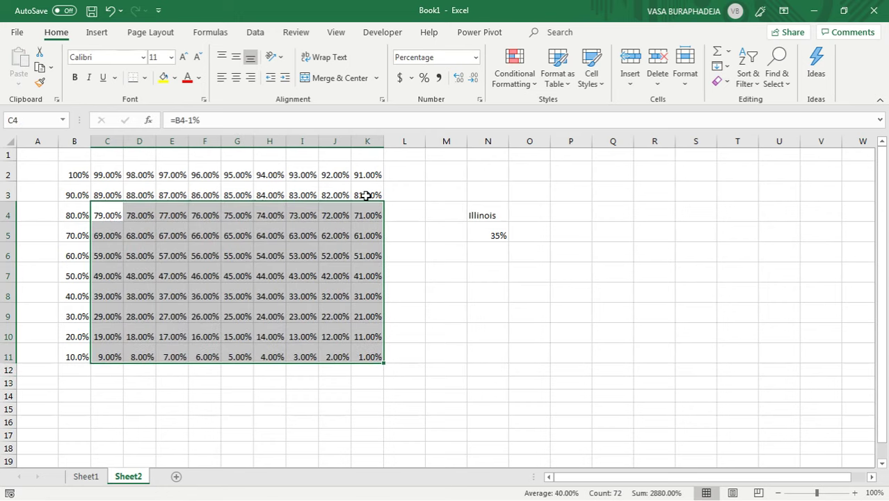
{"action": "left_click", "coordinate": [348, 209]}
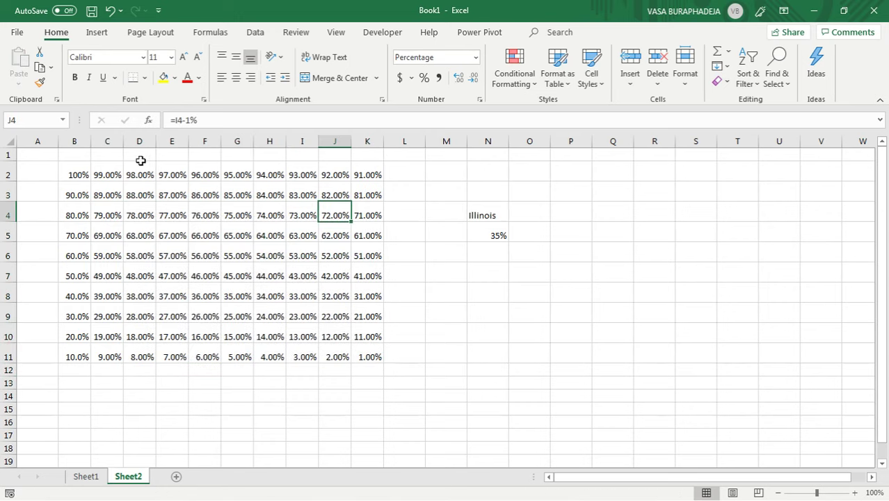
Step: Set B2 to two decimal places, and reduce all percentages in B2:K11 to no decimal places
{"action": "left_click_drag", "start_coordinate": [80, 175], "coordinate": [372, 354]}
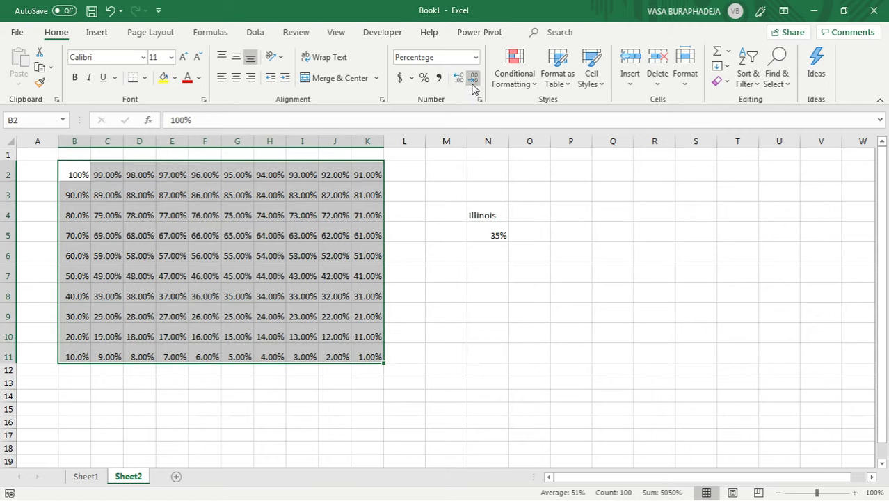
{"action": "left_click", "coordinate": [351, 177]}
{"action": "left_click", "coordinate": [66, 177]}
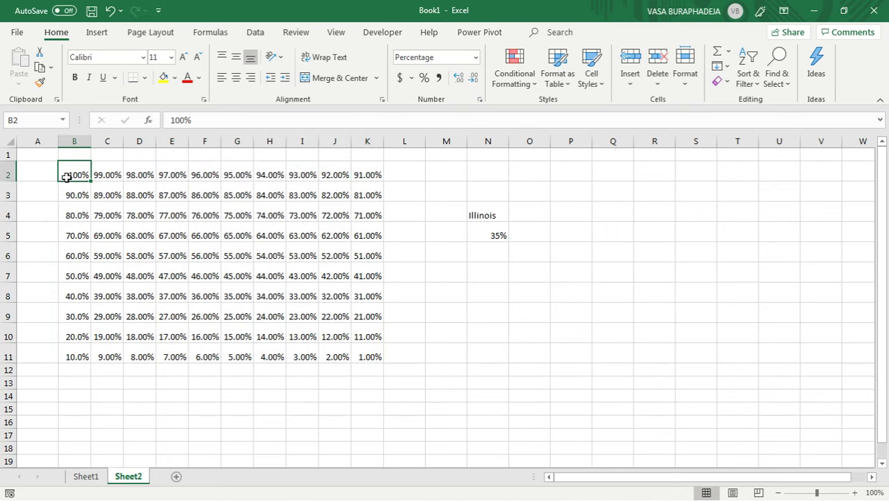
{"action": "left_click", "coordinate": [458, 77]}
{"action": "left_click", "coordinate": [457, 77]}
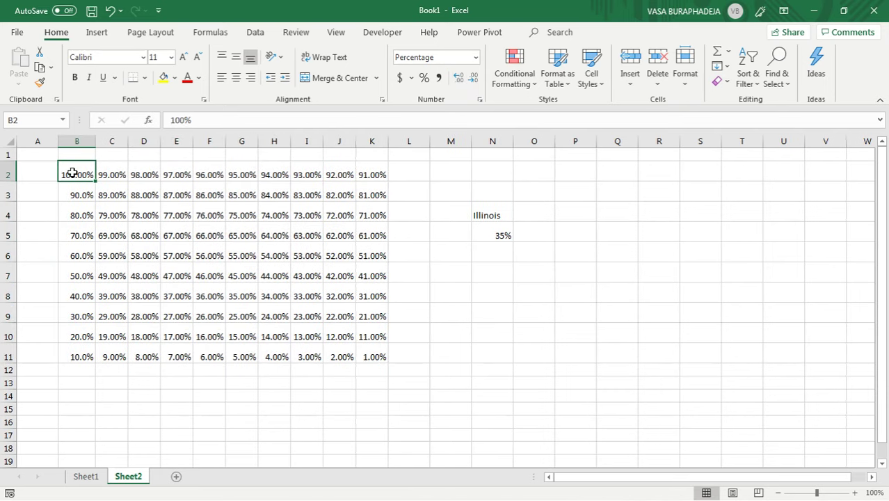
{"action": "left_click_drag", "start_coordinate": [77, 174], "coordinate": [371, 359]}
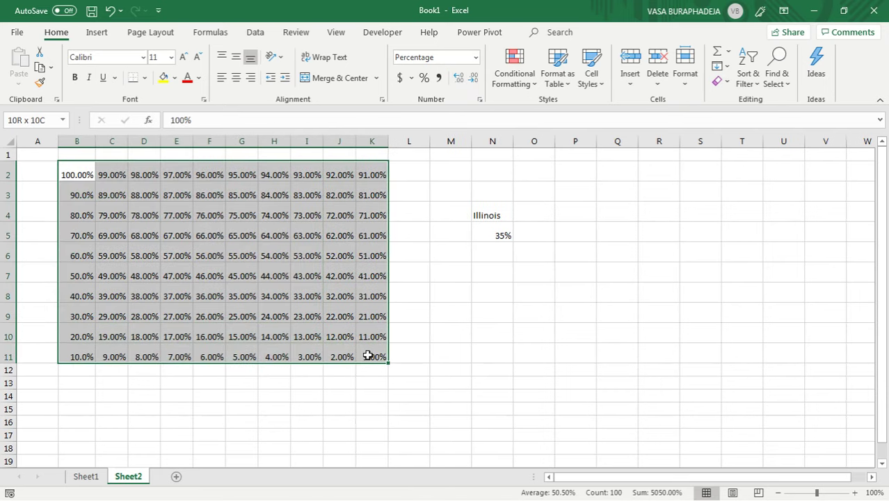
{"action": "left_click", "coordinate": [458, 77]}
{"action": "left_click", "coordinate": [471, 78]}
{"action": "left_click", "coordinate": [471, 78]}
{"action": "left_click", "coordinate": [471, 78]}
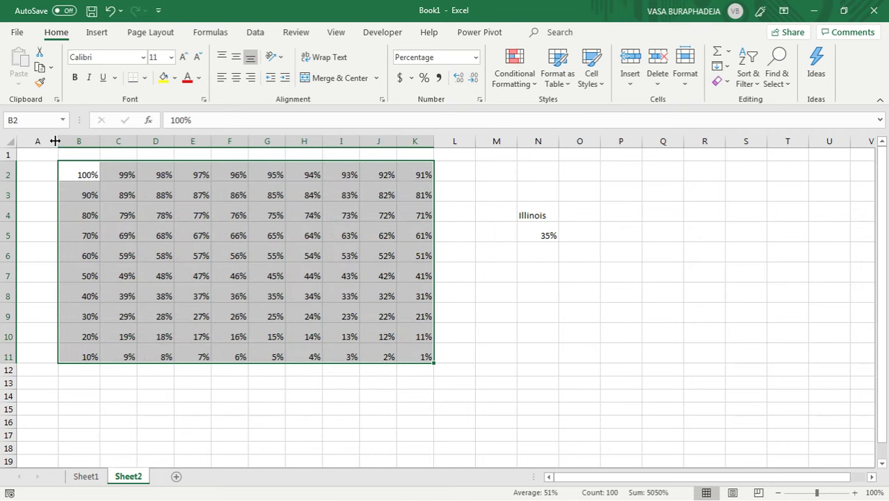
Step: Narrow columns B through K to one equal width, and select the grid B2:K11
{"action": "mouse_move", "coordinate": [89, 141]}
{"action": "left_mouse_down"}
{"action": "mouse_move", "coordinate": [435, 137]}
{"action": "mouse_move", "coordinate": [87, 140]}
{"action": "left_mouse_up"}
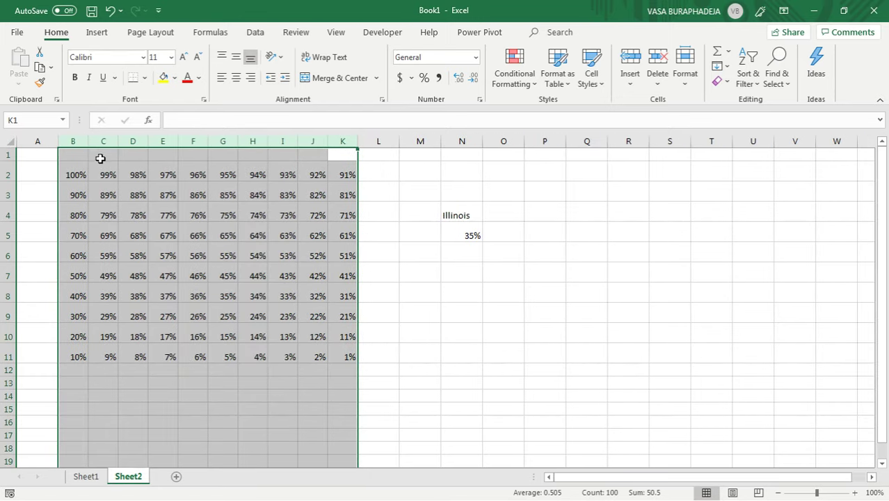
{"action": "left_click_drag", "start_coordinate": [73, 171], "coordinate": [350, 355]}
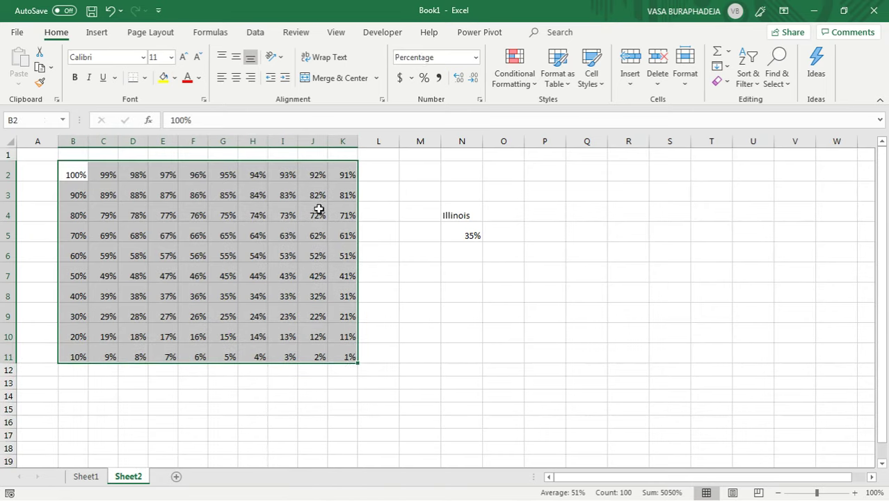
{"action": "left_click", "coordinate": [449, 236]}
{"action": "left_click", "coordinate": [81, 170]}
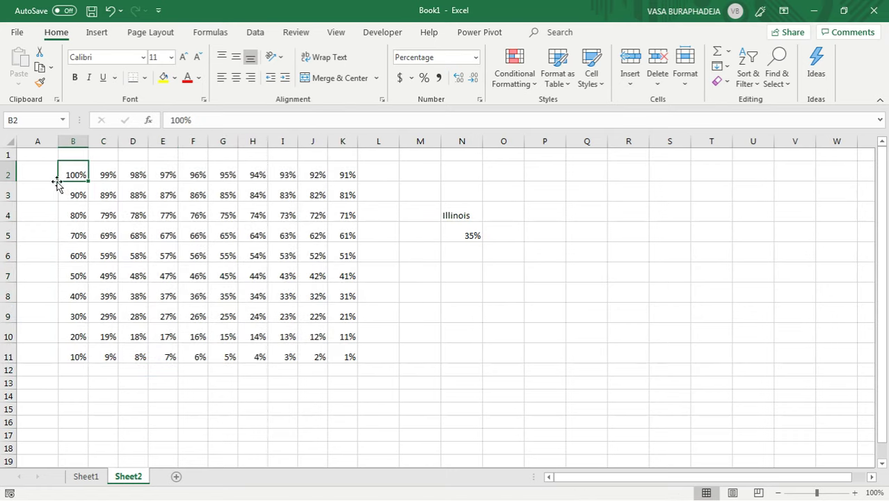
{"action": "left_click_drag", "start_coordinate": [70, 172], "coordinate": [352, 362]}
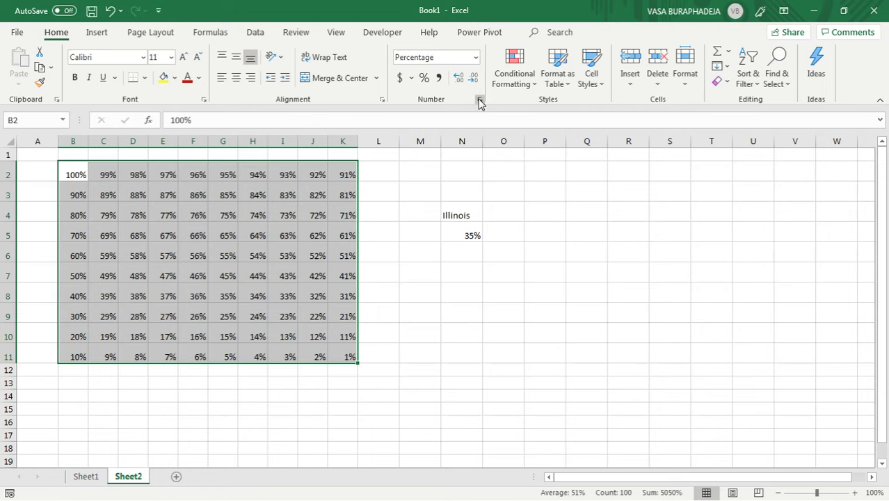
{"action": "left_click_drag", "start_coordinate": [72, 175], "coordinate": [342, 346]}
Step: Check the lookup result in N5, and select the grid cells at or below it, B9:K11 and G8:K8
{"action": "left_click", "coordinate": [462, 237]}
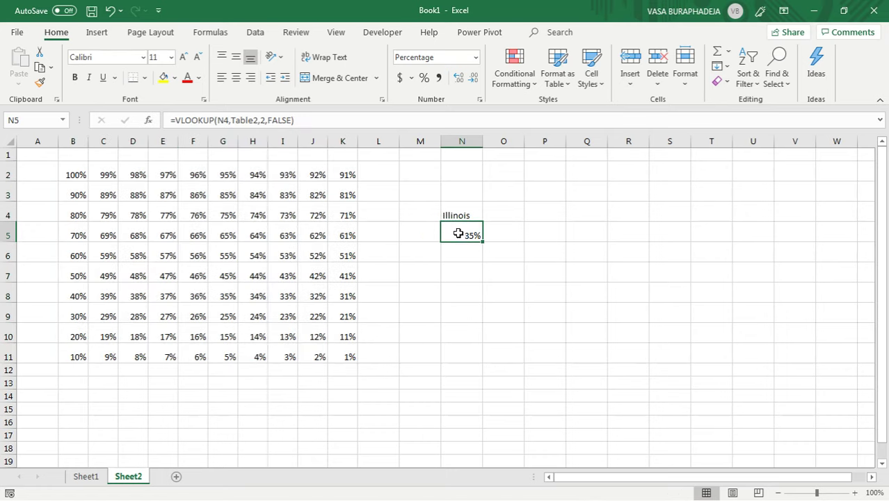
{"action": "left_click_drag", "start_coordinate": [224, 296], "coordinate": [345, 354]}
{"action": "left_click_drag", "start_coordinate": [66, 308], "coordinate": [349, 355]}
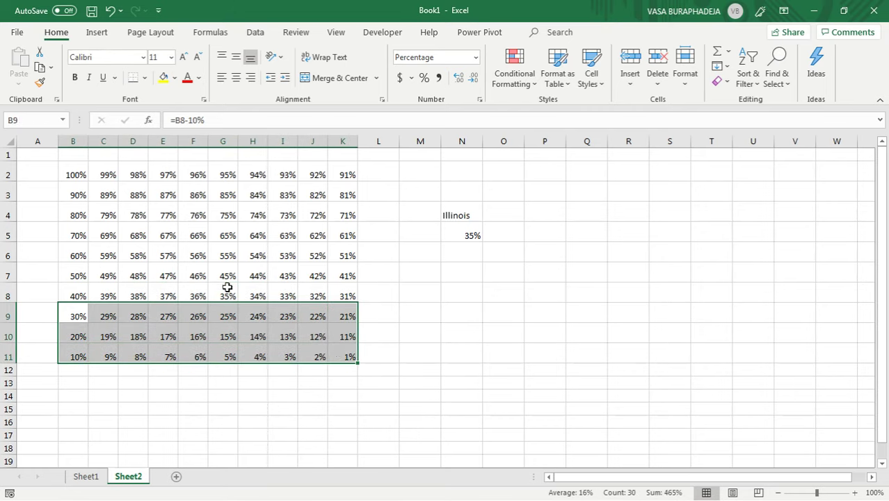
{"action": "left_click_drag", "start_coordinate": [228, 287], "coordinate": [342, 294], "text": "ctrl"}
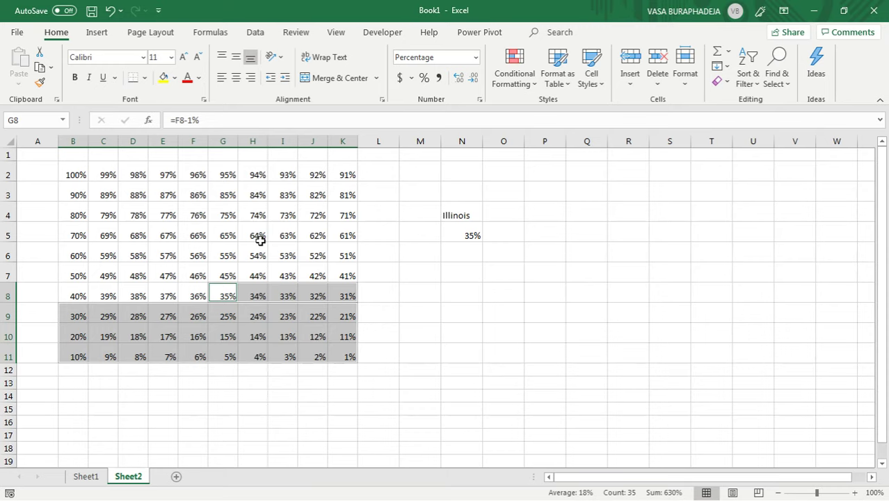
Step: Choose Louisiana in the N4 state dropdown, and select the grid cells at or below its percentage, H9:K9 and B10:K11
{"action": "left_click", "coordinate": [470, 217]}
{"action": "left_click", "coordinate": [490, 217]}
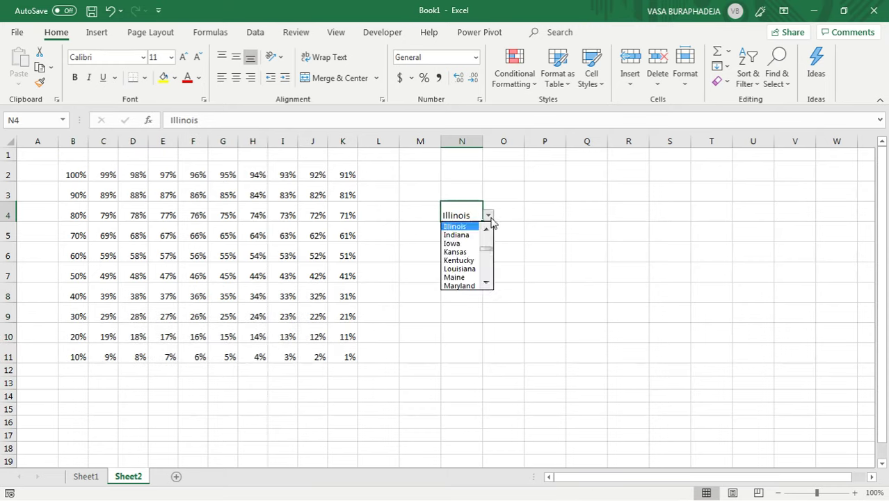
{"action": "left_click", "coordinate": [475, 269]}
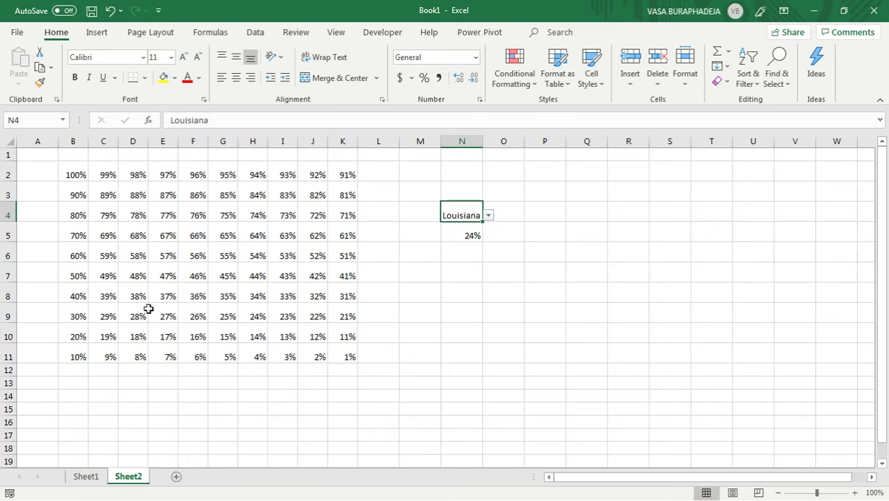
{"action": "left_click_drag", "start_coordinate": [254, 314], "coordinate": [341, 314]}
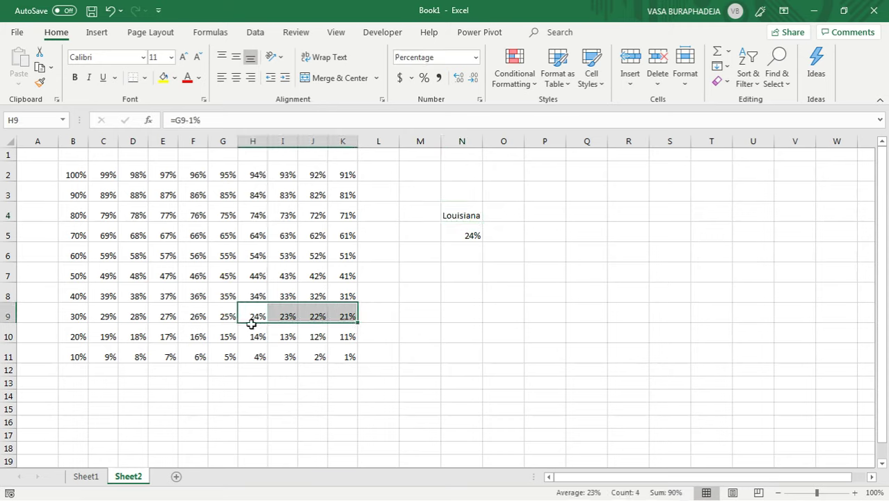
{"action": "left_click_drag", "start_coordinate": [77, 331], "coordinate": [347, 352]}
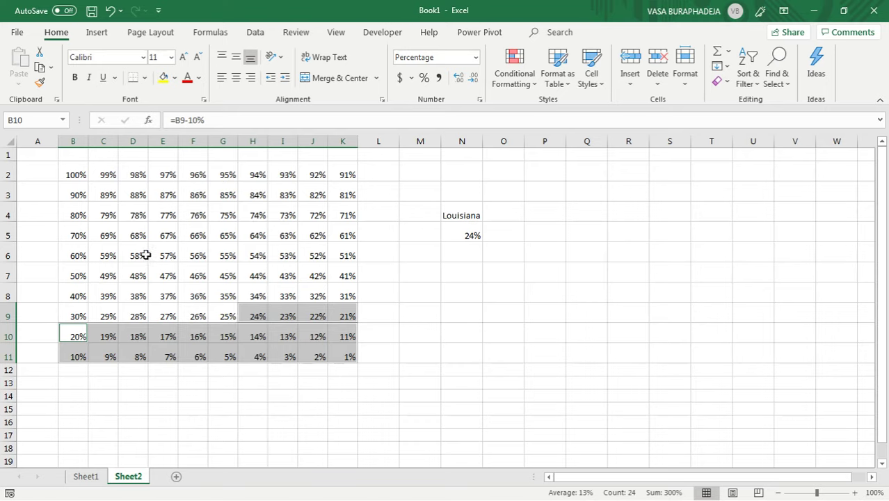
Step: Start a new conditional formatting rule on B2:K11 for cells that contain a cell value less than or equal to a limit
{"action": "left_click_drag", "start_coordinate": [69, 175], "coordinate": [339, 355]}
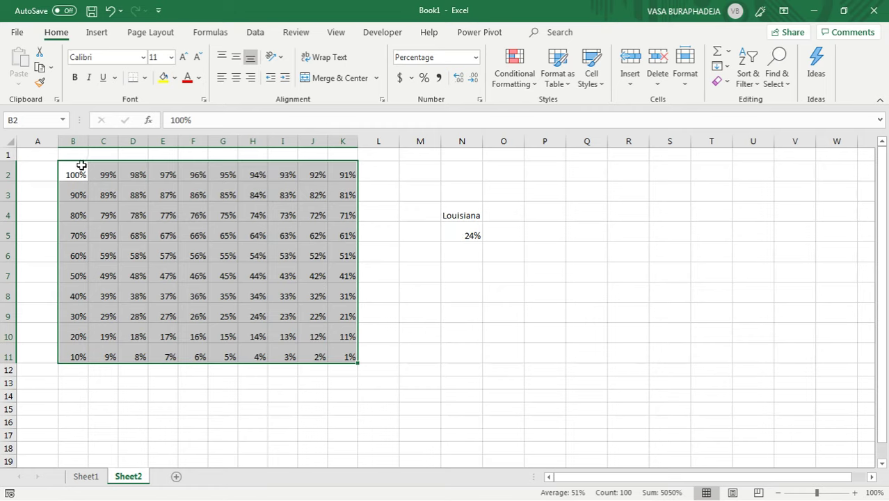
{"action": "left_click_drag", "start_coordinate": [72, 172], "coordinate": [344, 353]}
{"action": "left_click", "coordinate": [530, 83]}
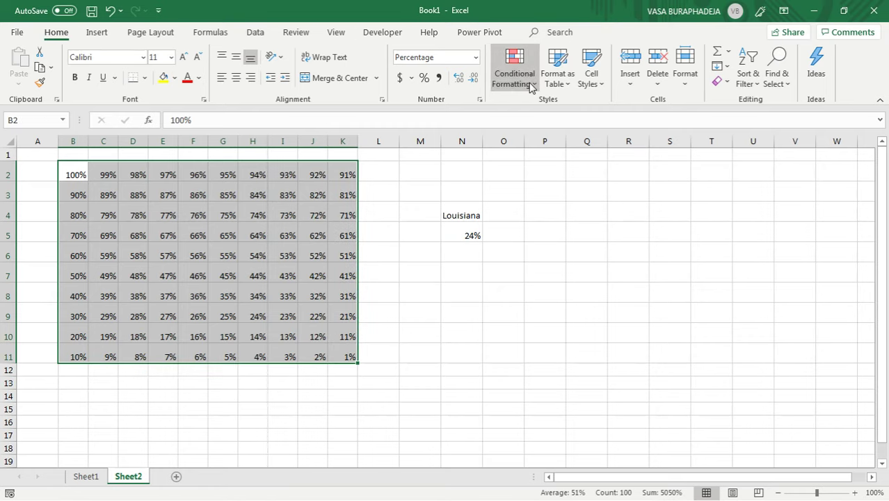
{"action": "left_click", "coordinate": [569, 265]}
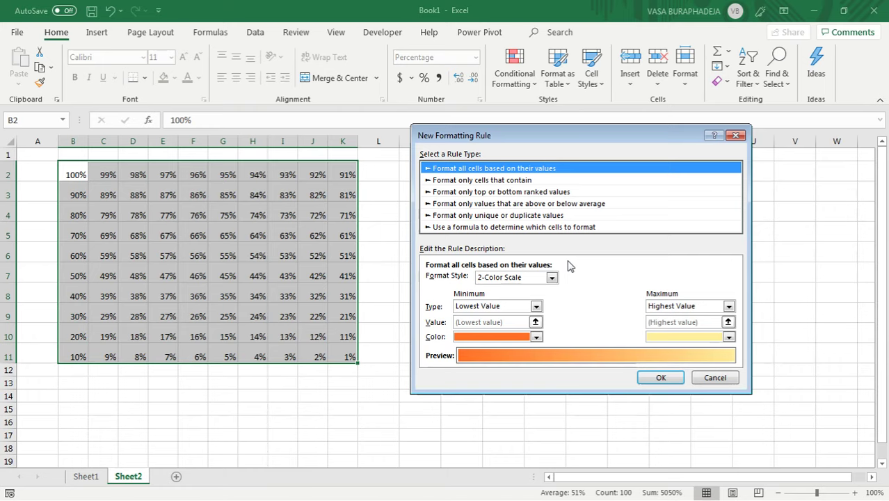
{"action": "left_click_drag", "start_coordinate": [472, 130], "coordinate": [409, 126]}
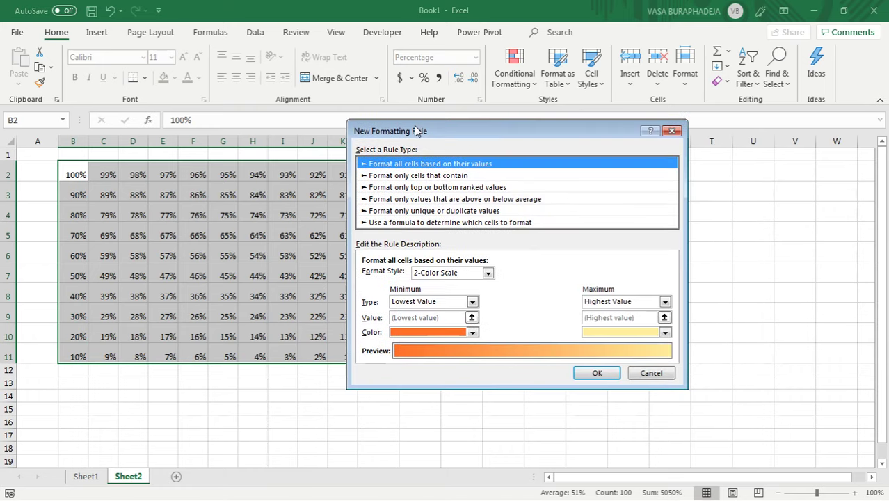
{"action": "left_click", "coordinate": [400, 176]}
{"action": "left_click_drag", "start_coordinate": [445, 137], "coordinate": [458, 106]}
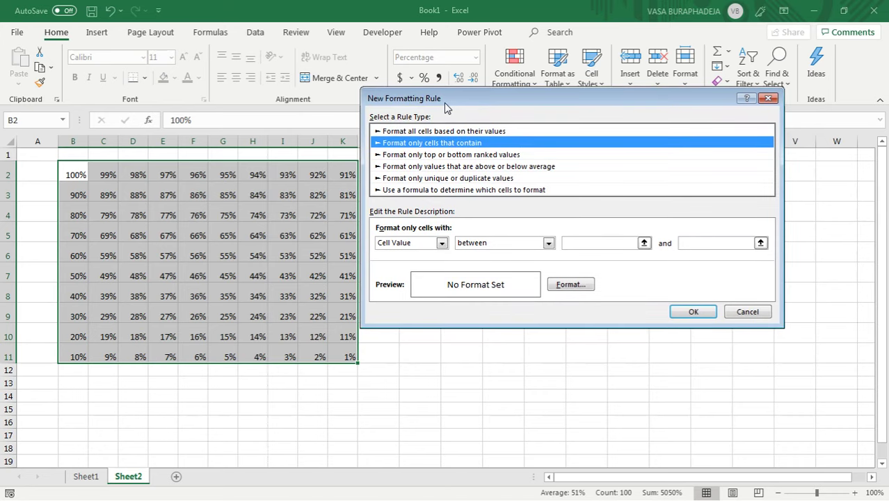
{"action": "left_click", "coordinate": [548, 243]}
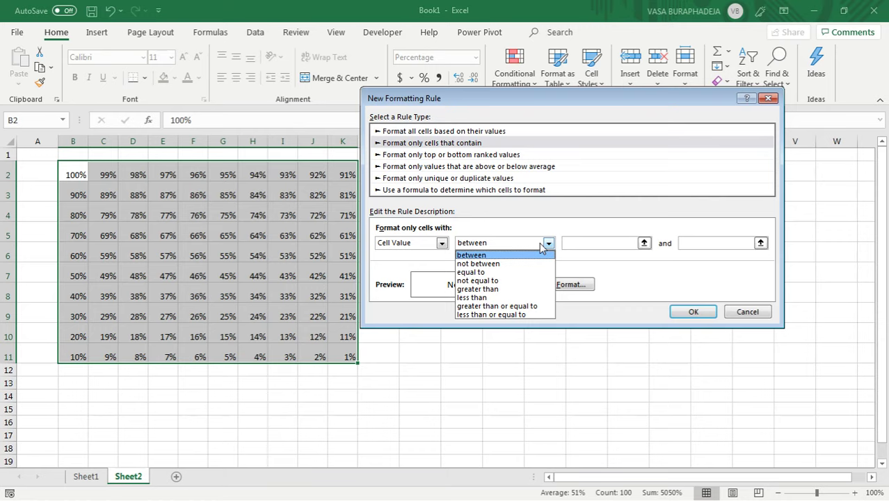
{"action": "left_click", "coordinate": [536, 315]}
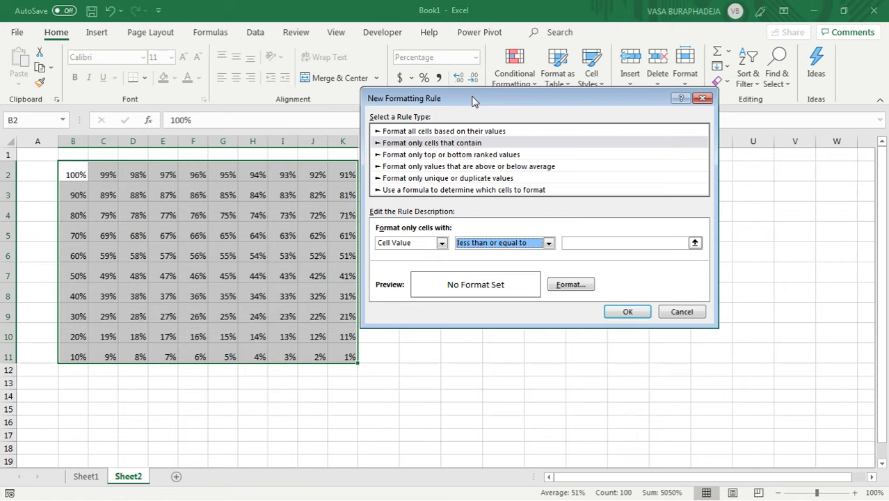
Step: Set the new rule's format to a blue fill with a matching blue font color
{"action": "left_click", "coordinate": [579, 285]}
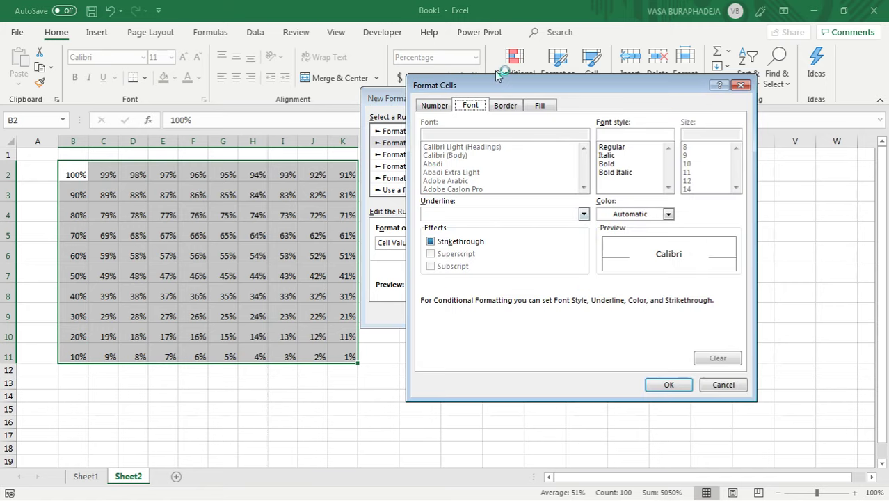
{"action": "left_click", "coordinate": [542, 107]}
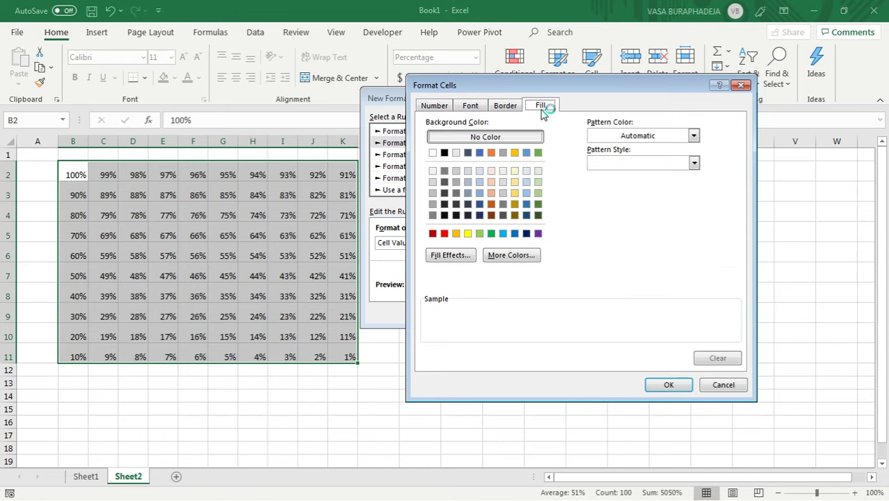
{"action": "left_click", "coordinate": [528, 153]}
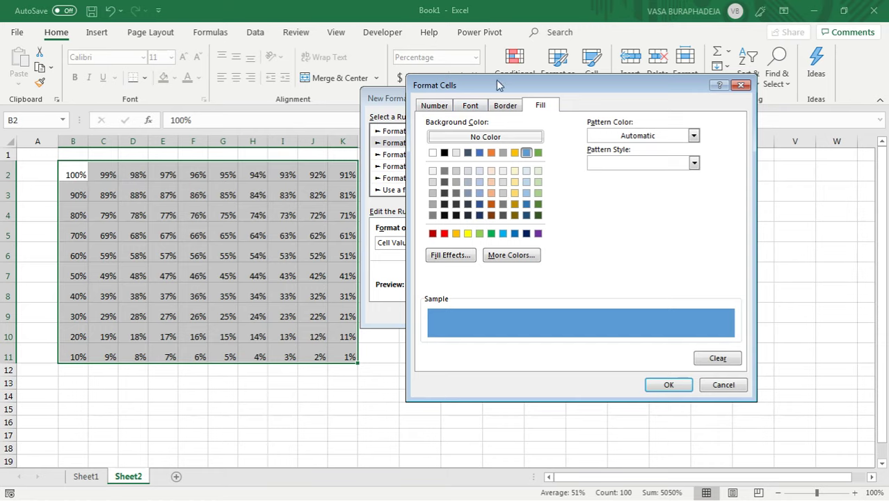
{"action": "left_click", "coordinate": [469, 107]}
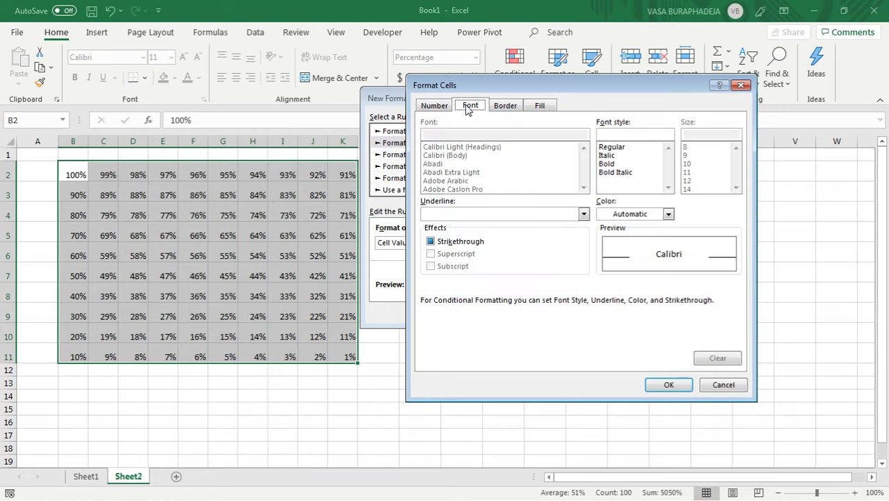
{"action": "left_click", "coordinate": [643, 215]}
{"action": "left_click", "coordinate": [693, 267]}
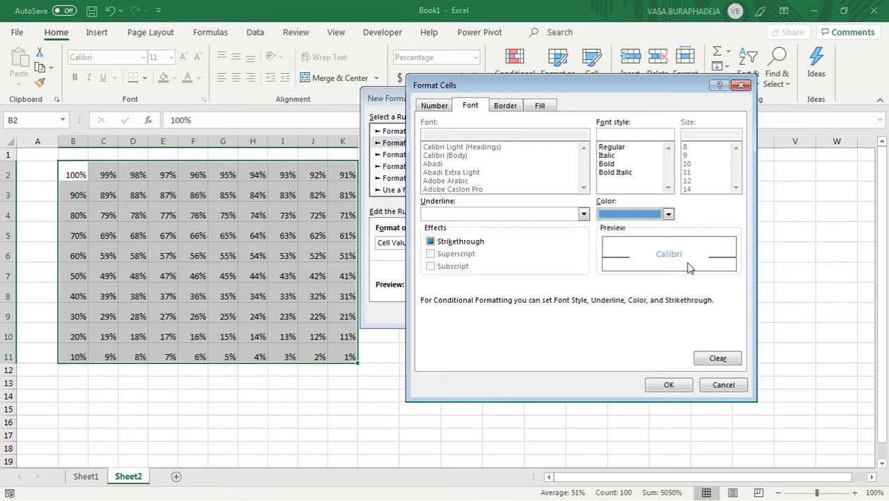
{"action": "left_click", "coordinate": [535, 108]}
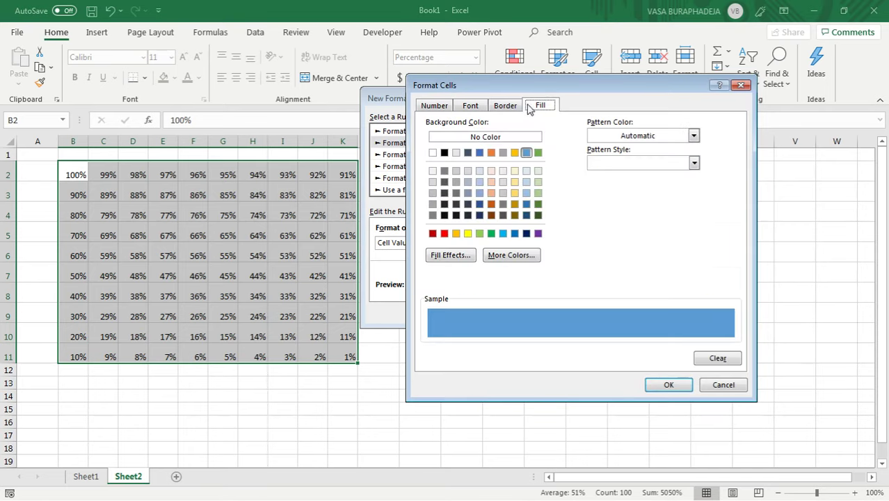
{"action": "left_click", "coordinate": [472, 106]}
{"action": "left_click", "coordinate": [541, 105]}
{"action": "left_click", "coordinate": [471, 108]}
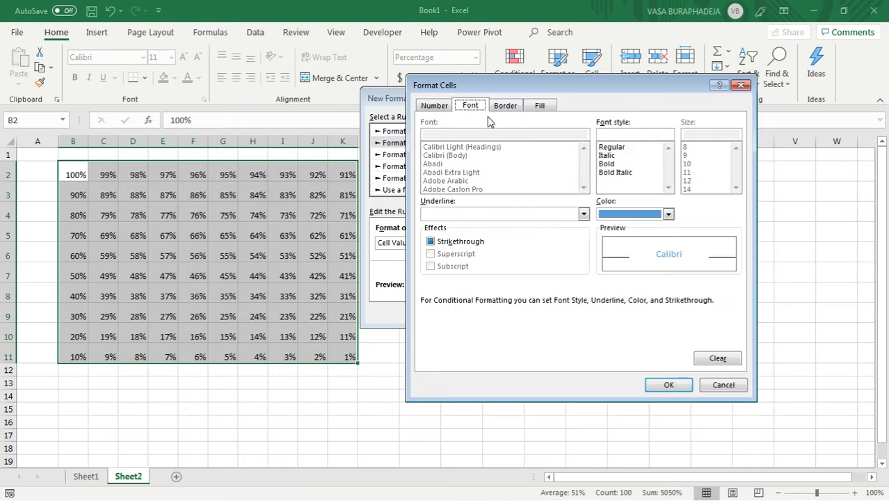
{"action": "left_click", "coordinate": [668, 389]}
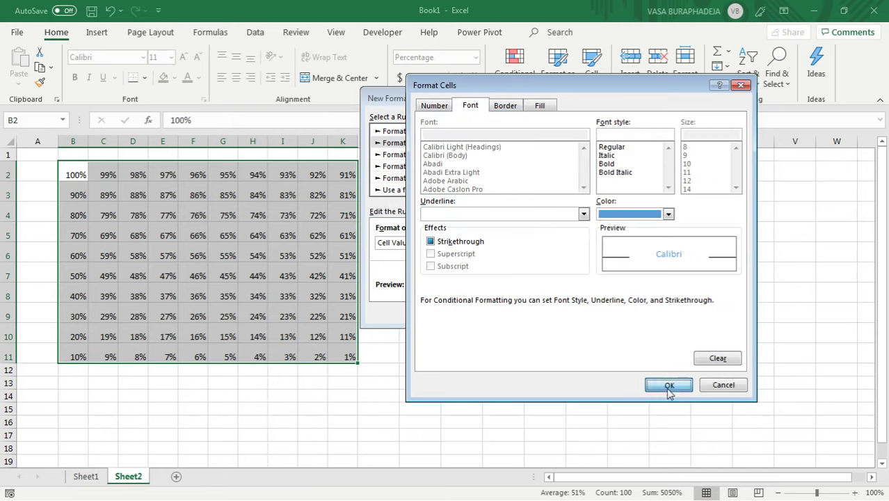
{"action": "left_click", "coordinate": [669, 386]}
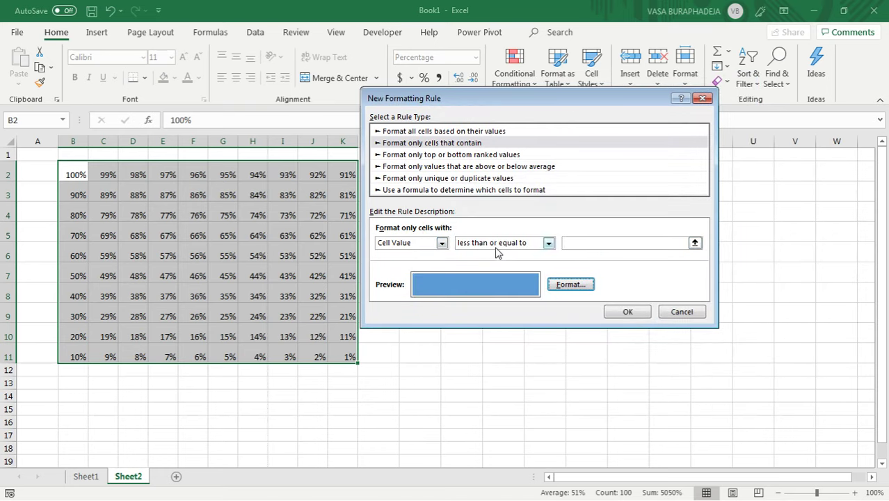
Step: Set the rule's less-than-or-equal-to limit to =$N$5 and apply the rule to the percentage grid
{"action": "left_click", "coordinate": [596, 240]}
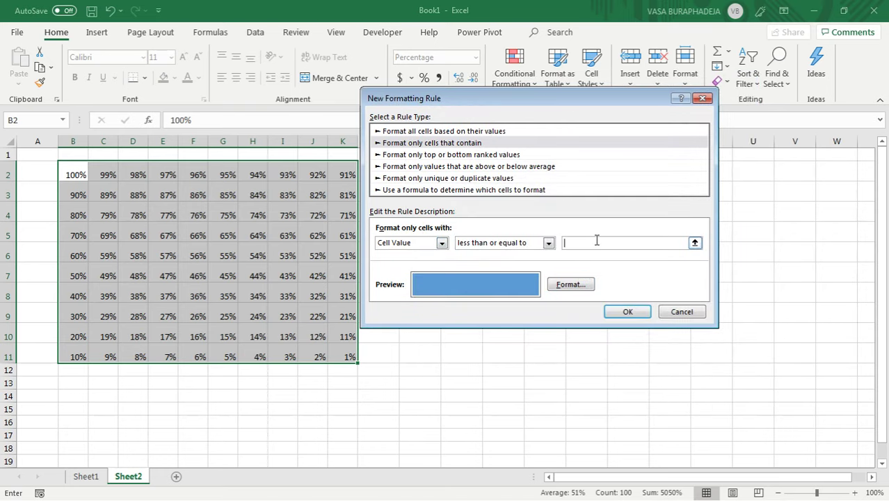
{"action": "left_click", "coordinate": [695, 244]}
{"action": "left_click", "coordinate": [466, 235]}
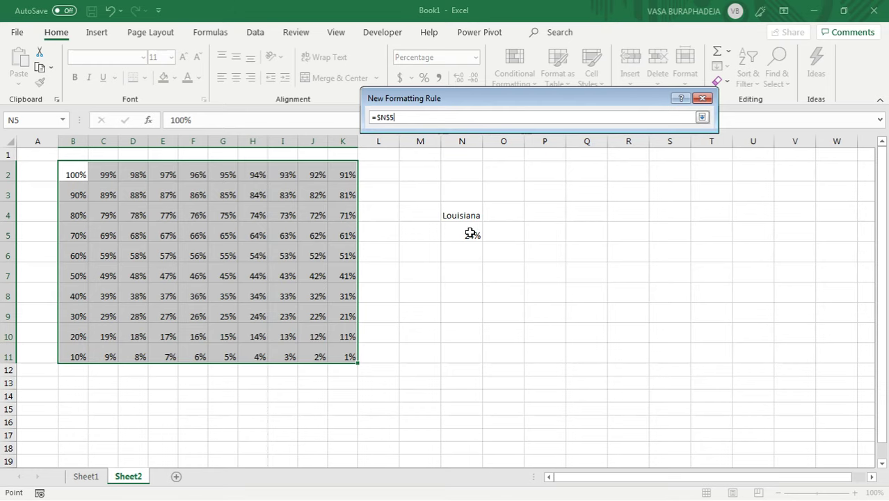
{"action": "left_click", "coordinate": [702, 117]}
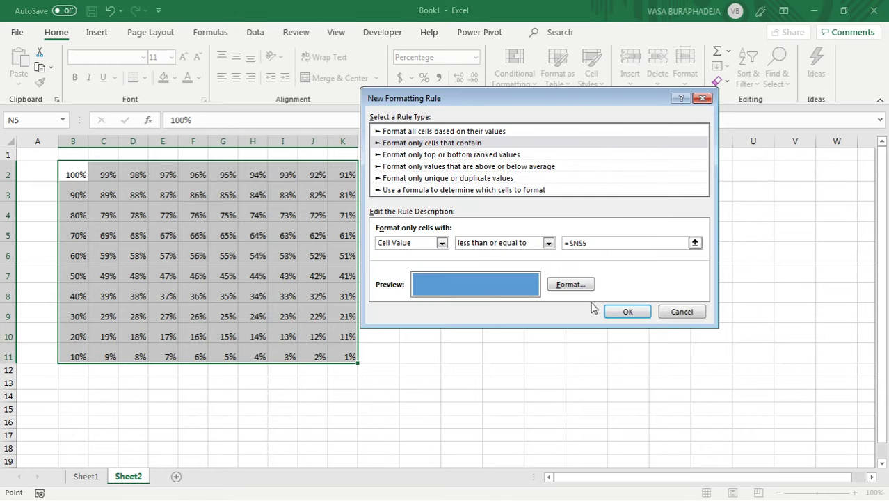
{"action": "left_click", "coordinate": [627, 313]}
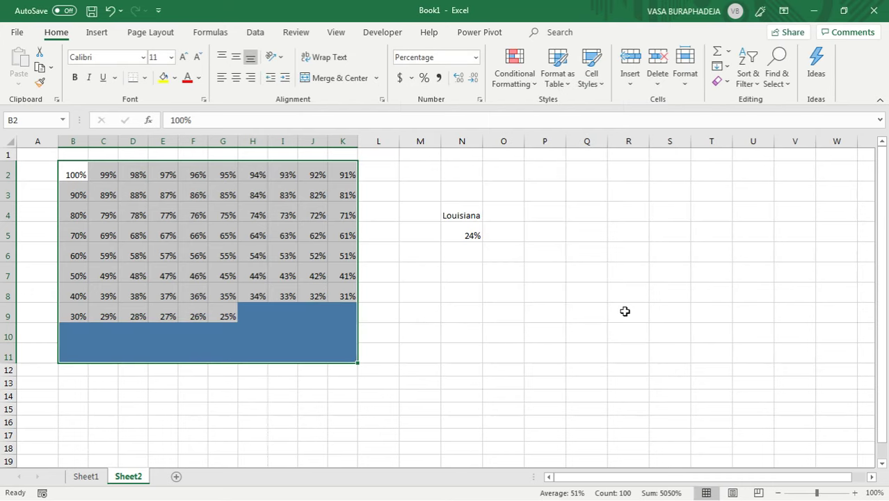
{"action": "left_click", "coordinate": [625, 311]}
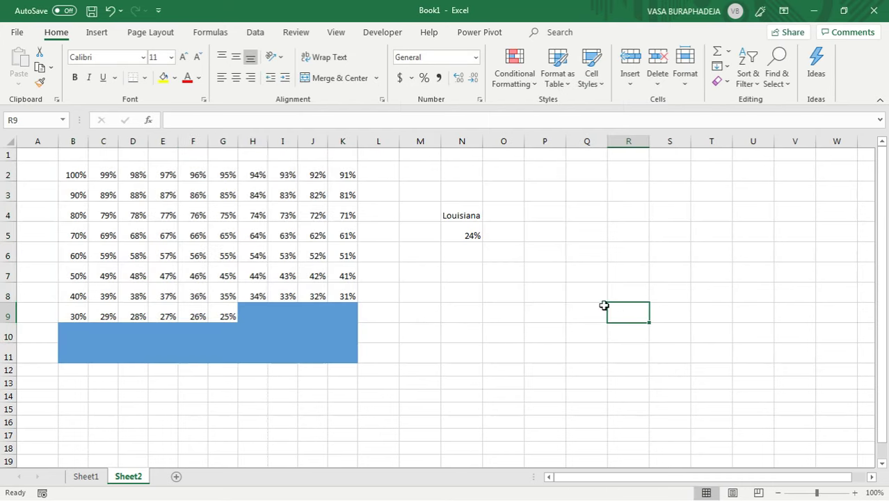
Step: Test the blue fill by choosing Michigan, New Mexico, and finally North Dakota in the N4 state dropdown
{"action": "left_click", "coordinate": [476, 214]}
{"action": "left_click", "coordinate": [489, 217]}
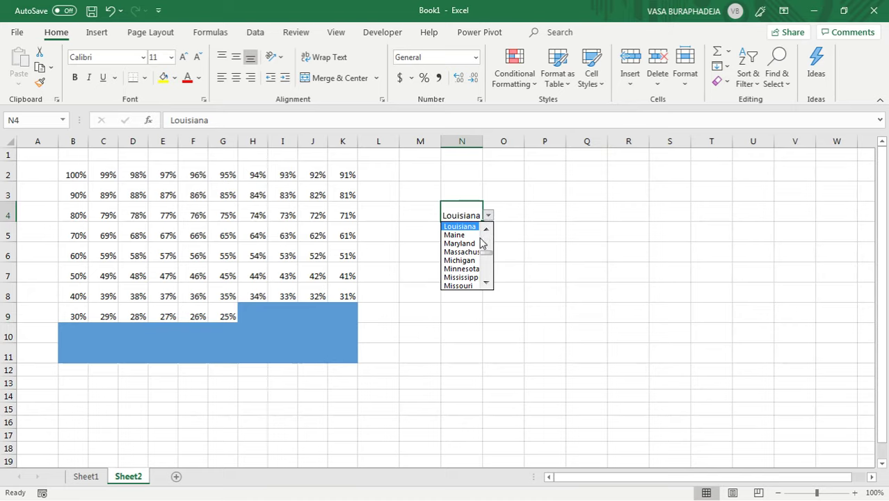
{"action": "left_click", "coordinate": [470, 259]}
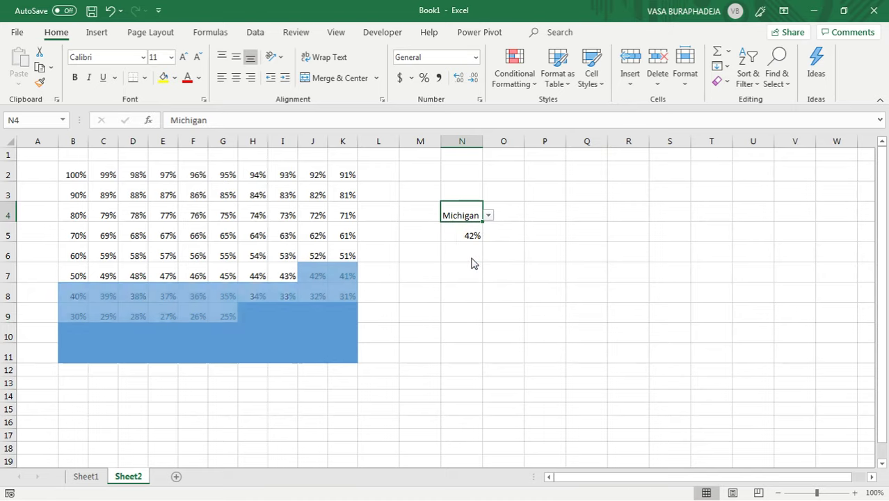
{"action": "left_click", "coordinate": [489, 217]}
{"action": "scroll", "coordinate": [473, 278], "scroll_direction": "down", "scroll_amount": 3}
{"action": "left_click", "coordinate": [467, 280]}
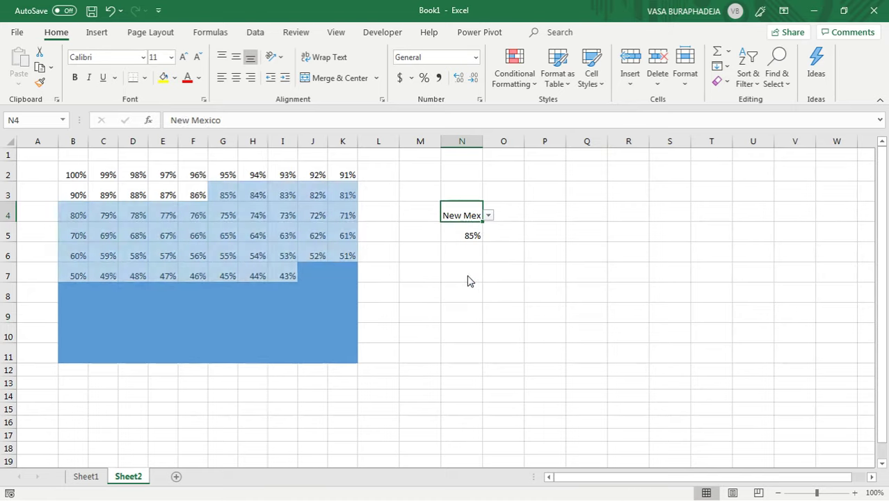
{"action": "left_click", "coordinate": [489, 217]}
{"action": "left_click", "coordinate": [467, 250]}
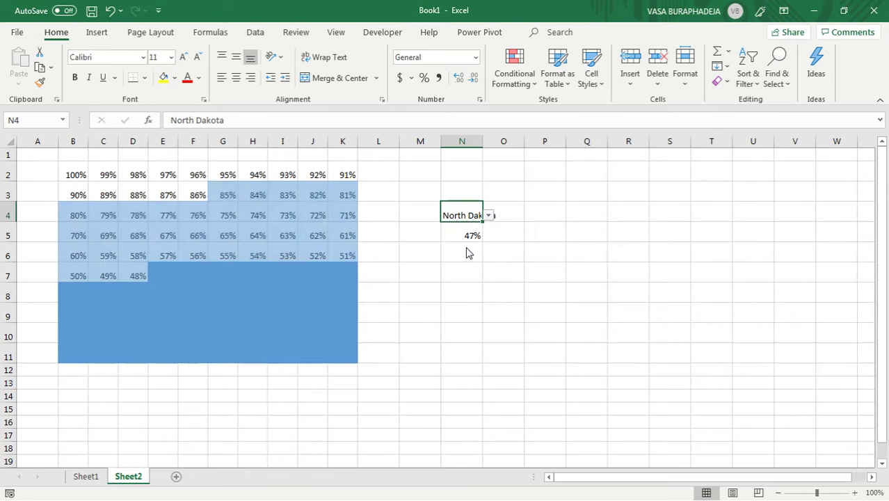
Step: Select grid rows B2:K7 and the full grid B2:K11 for review, and check the lookup formula in N5
{"action": "left_click_drag", "start_coordinate": [72, 172], "coordinate": [343, 276]}
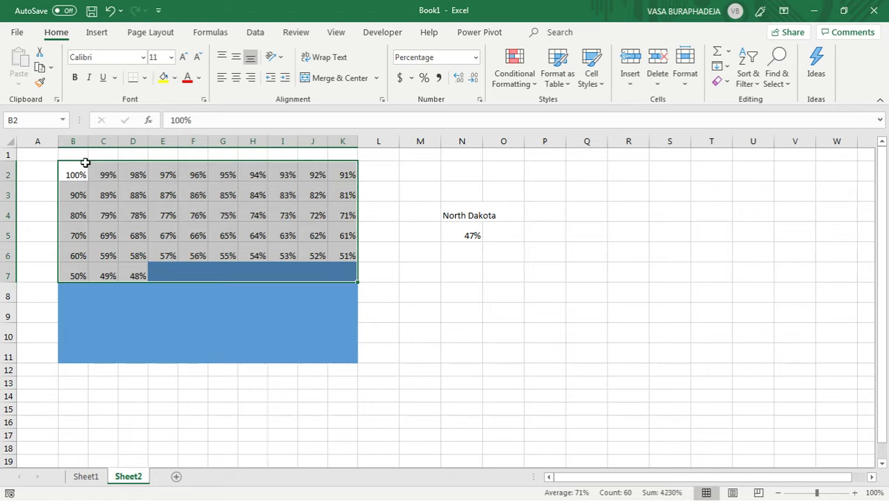
{"action": "left_click_drag", "start_coordinate": [80, 177], "coordinate": [335, 280]}
{"action": "left_click_drag", "start_coordinate": [67, 179], "coordinate": [341, 354]}
{"action": "left_click", "coordinate": [461, 234]}
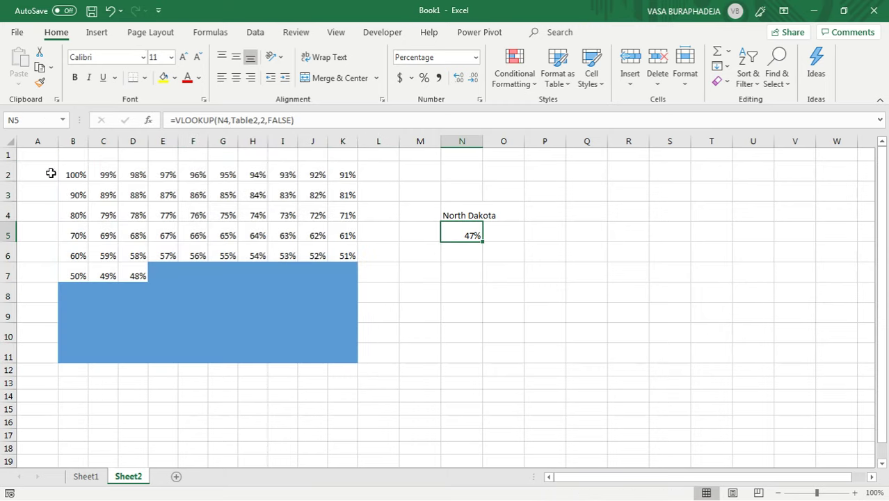
Step: Start a second conditional formatting rule on B2:K11 for cell values not equal to =$N$5
{"action": "left_click", "coordinate": [86, 175]}
{"action": "left_click_drag", "start_coordinate": [86, 174], "coordinate": [331, 353]}
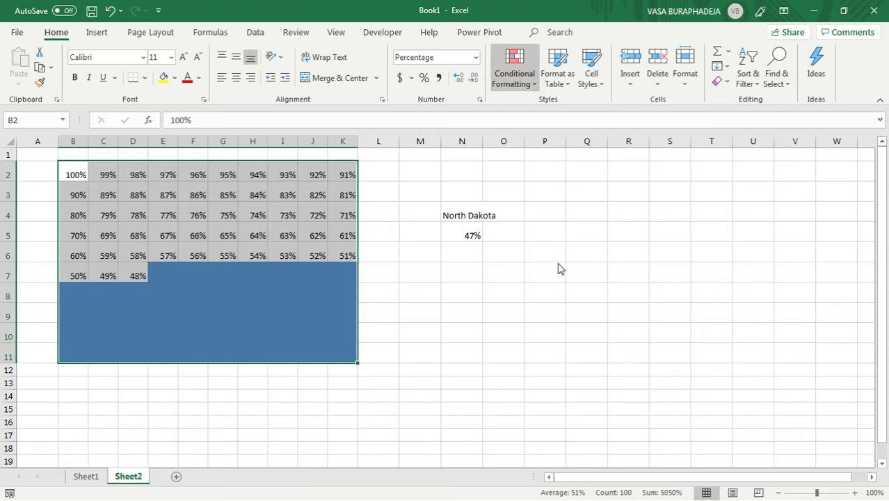
{"action": "left_click", "coordinate": [462, 128]}
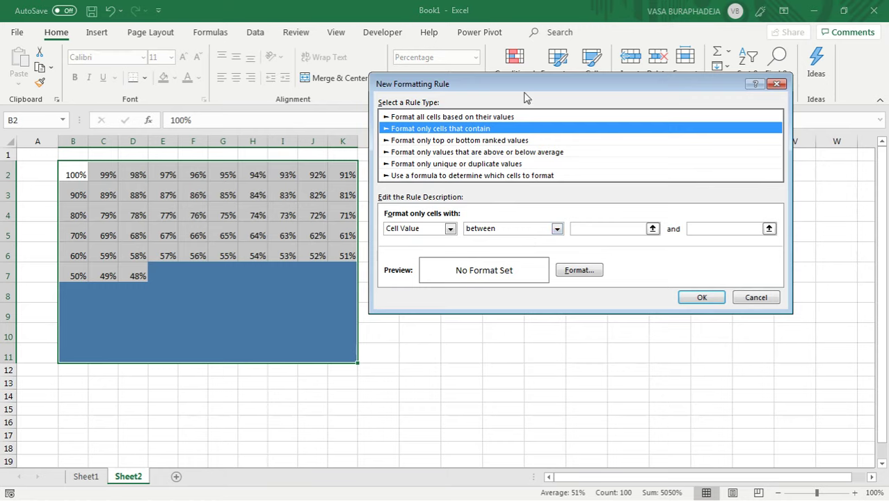
{"action": "left_click", "coordinate": [557, 229]}
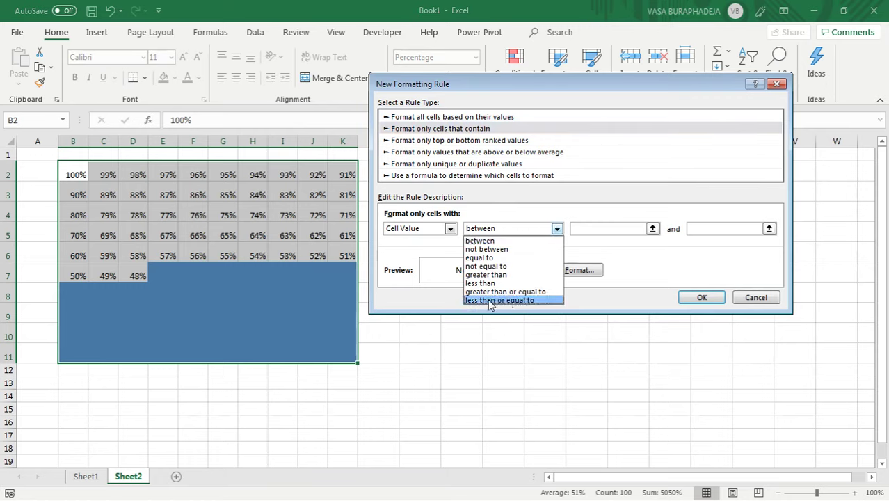
{"action": "left_click", "coordinate": [495, 265]}
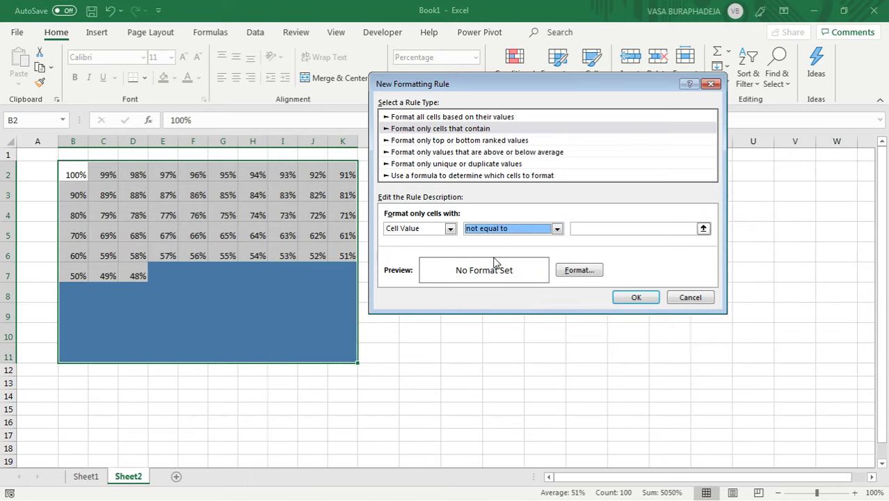
{"action": "left_click", "coordinate": [655, 227]}
{"action": "left_click", "coordinate": [703, 228]}
{"action": "left_click", "coordinate": [451, 230]}
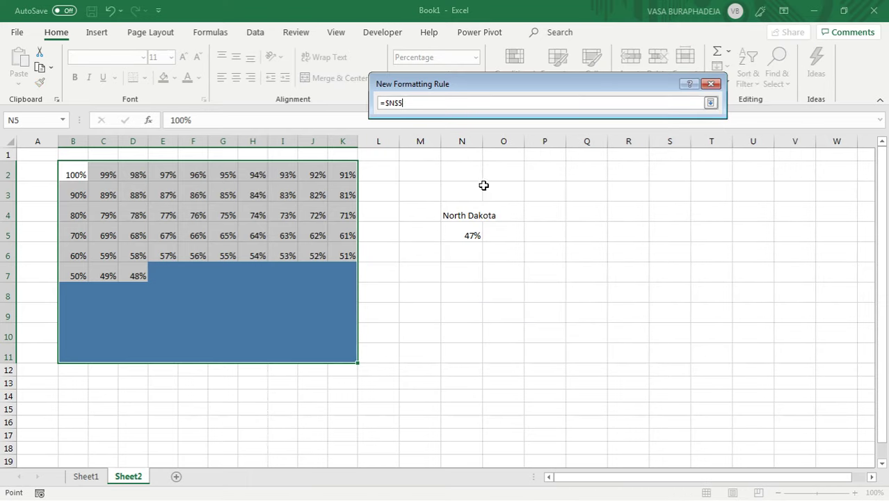
{"action": "left_click", "coordinate": [710, 102]}
Step: Give the not-equal rule a light gray fill with a matching light gray font, and apply it
{"action": "left_click", "coordinate": [573, 274]}
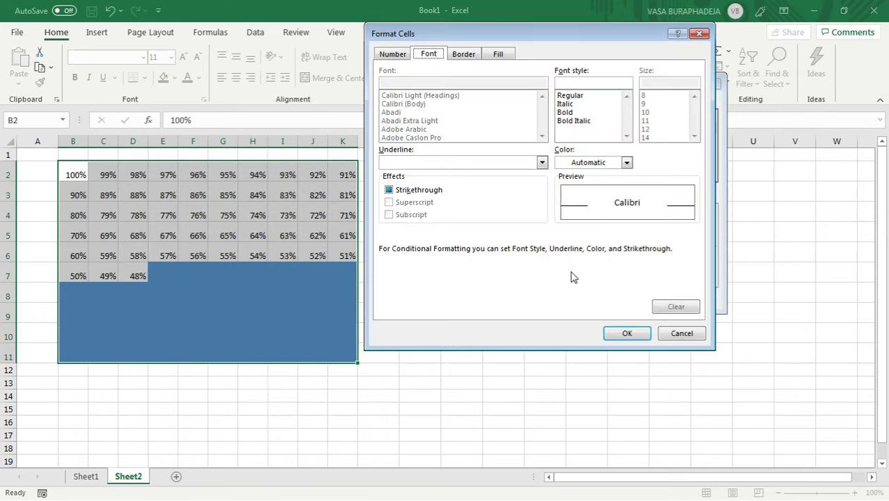
{"action": "left_click", "coordinate": [496, 56]}
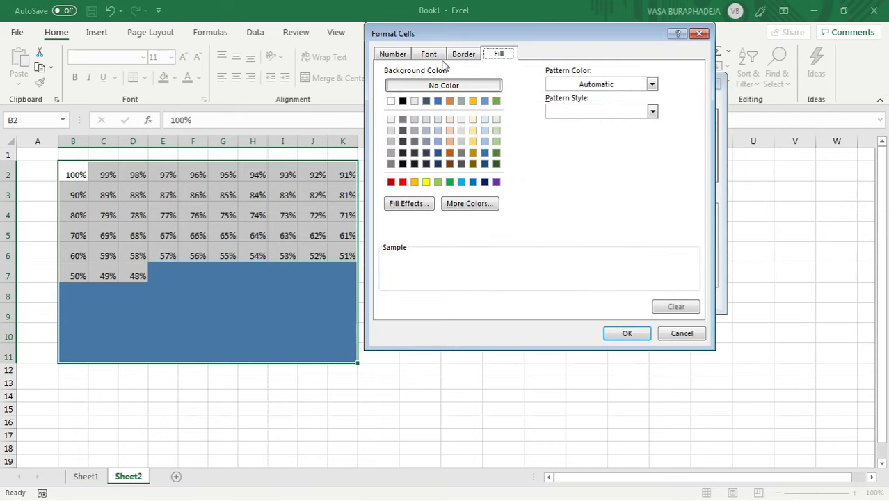
{"action": "left_click", "coordinate": [415, 120]}
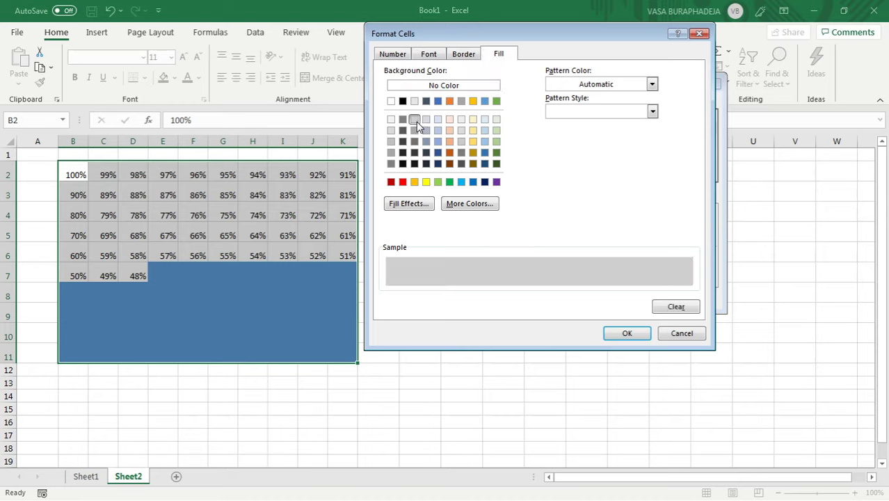
{"action": "left_click", "coordinate": [431, 59]}
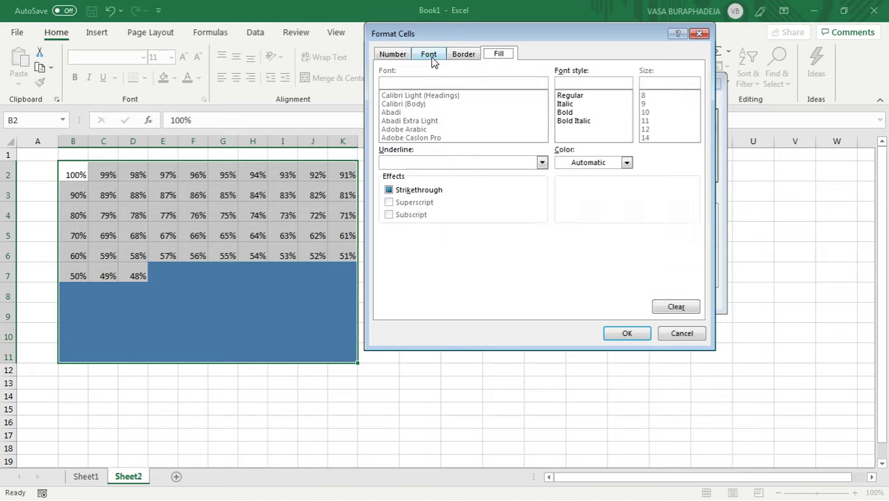
{"action": "left_click", "coordinate": [626, 163]}
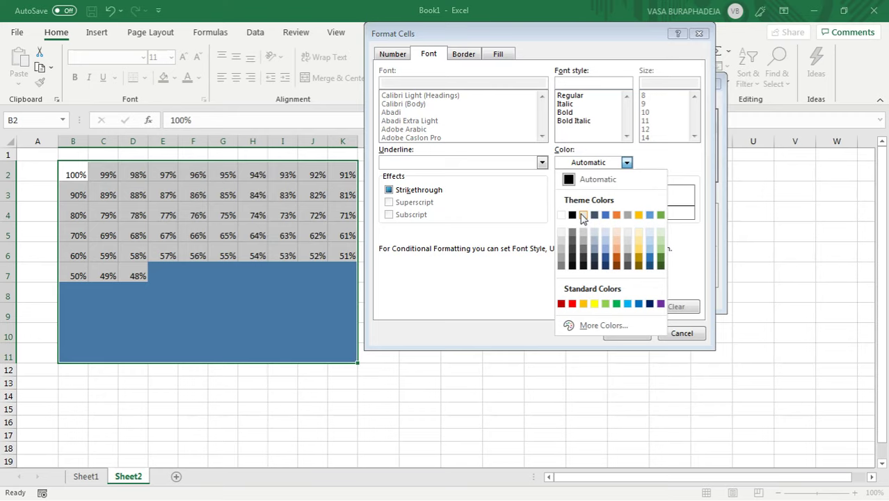
{"action": "left_click", "coordinate": [585, 231]}
{"action": "left_click", "coordinate": [602, 162]}
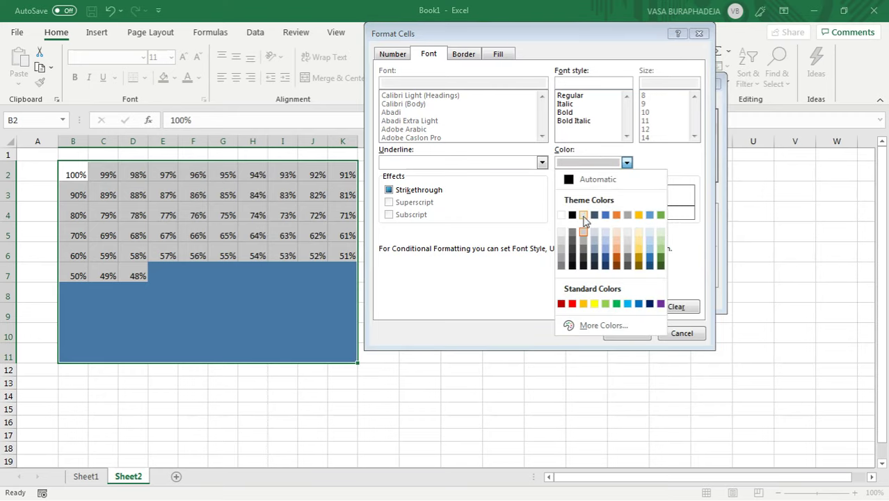
{"action": "left_click", "coordinate": [584, 230]}
{"action": "left_click", "coordinate": [626, 334]}
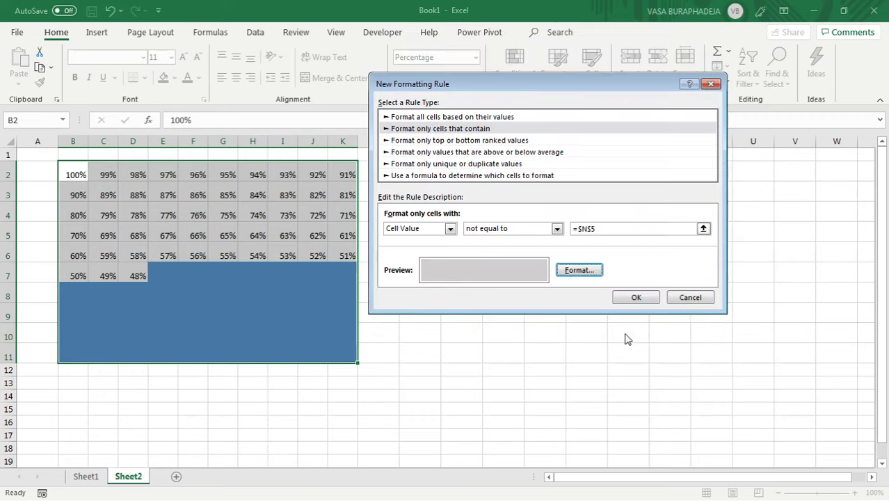
{"action": "left_click", "coordinate": [633, 298]}
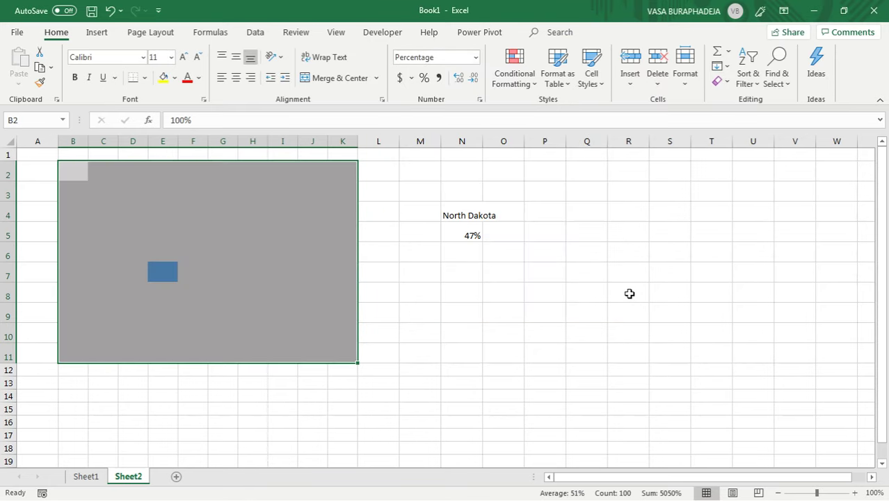
Step: Inspect gray grid cell F5, the lookup result in N5, and the state dropdown cell N4
{"action": "left_click", "coordinate": [628, 294]}
{"action": "left_click", "coordinate": [179, 233]}
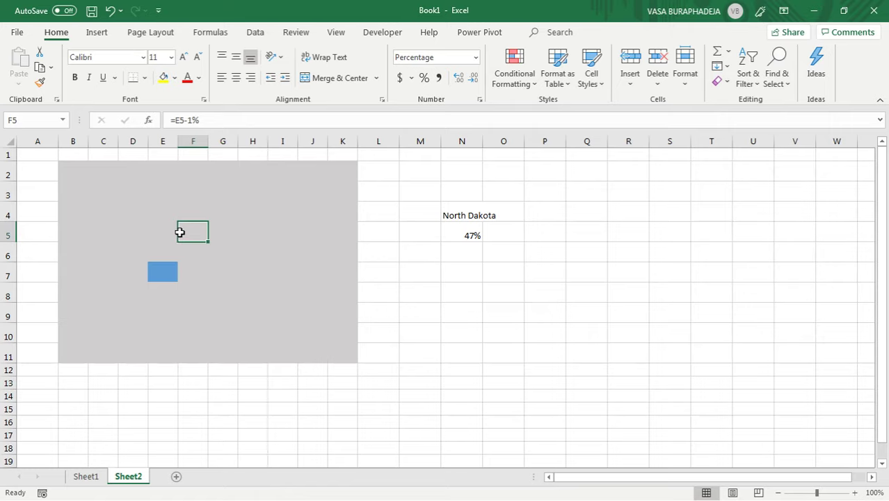
{"action": "left_click", "coordinate": [468, 232]}
{"action": "left_click", "coordinate": [477, 210]}
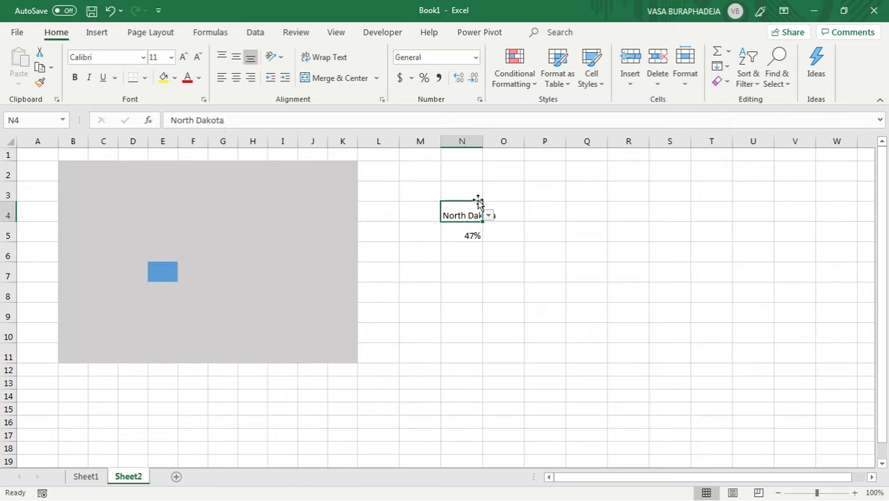
Step: Choose Rhode Island and then Virginia as the state in N4 to test the grid's coloring
{"action": "left_click", "coordinate": [489, 215]}
{"action": "left_click", "coordinate": [462, 266]}
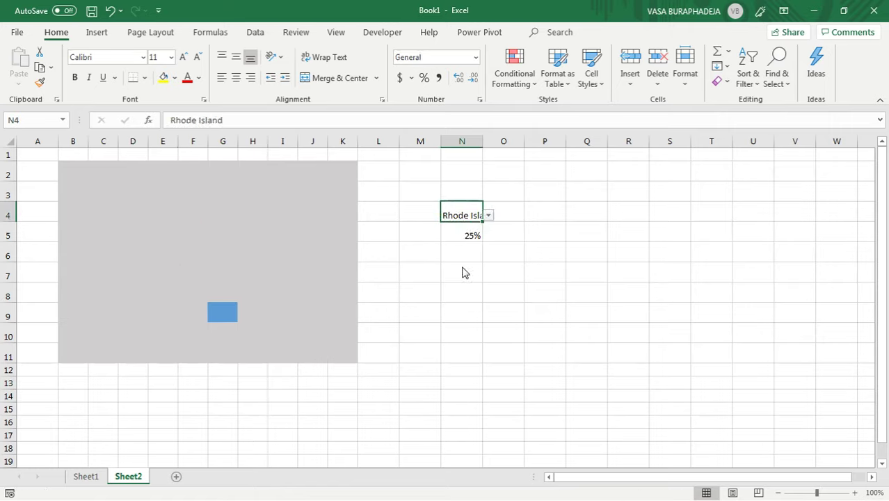
{"action": "left_click", "coordinate": [489, 217]}
{"action": "left_click", "coordinate": [468, 277]}
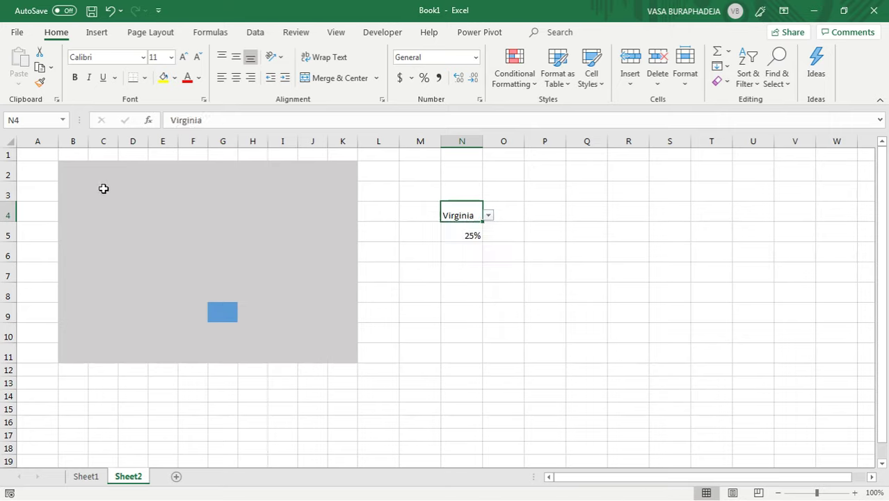
Step: Change the gray conditional formatting rule on B2:K11 to cell values greater than =$N$5, and apply it
{"action": "left_click", "coordinate": [82, 176]}
{"action": "left_click_drag", "start_coordinate": [81, 176], "coordinate": [355, 359]}
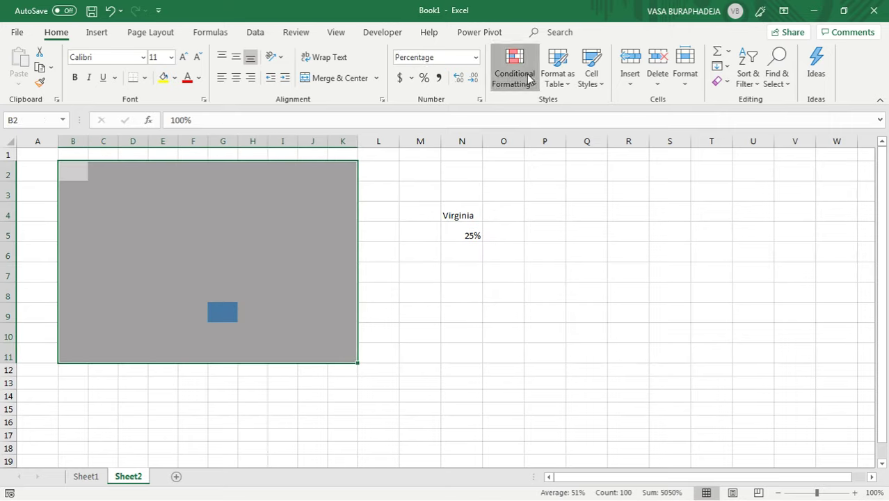
{"action": "left_click", "coordinate": [541, 303]}
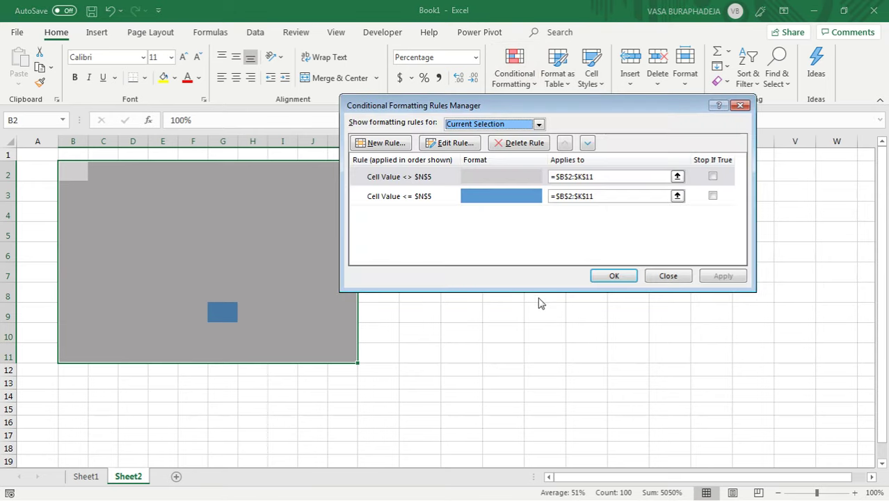
{"action": "left_click", "coordinate": [420, 181]}
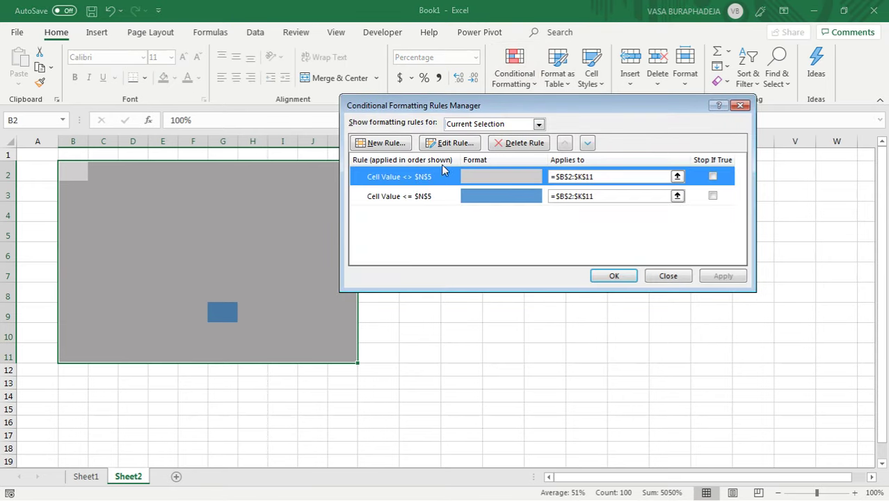
{"action": "left_click", "coordinate": [451, 143]}
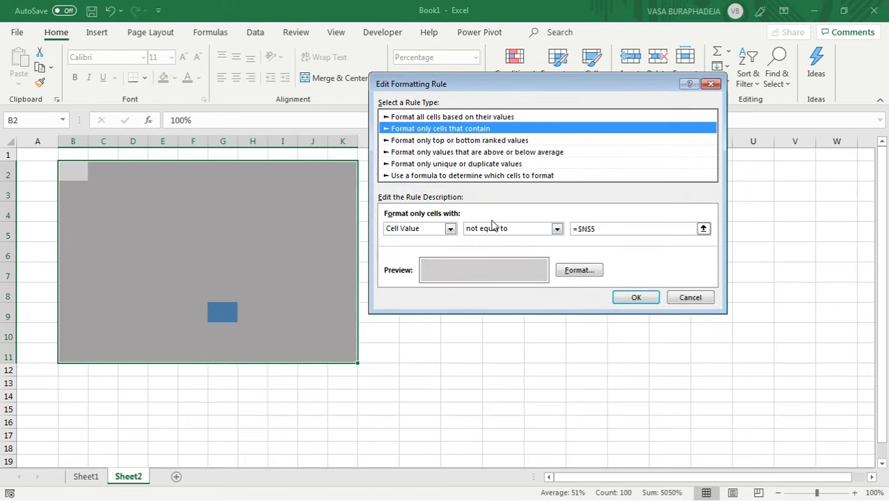
{"action": "left_click", "coordinate": [494, 228]}
{"action": "left_click", "coordinate": [521, 275]}
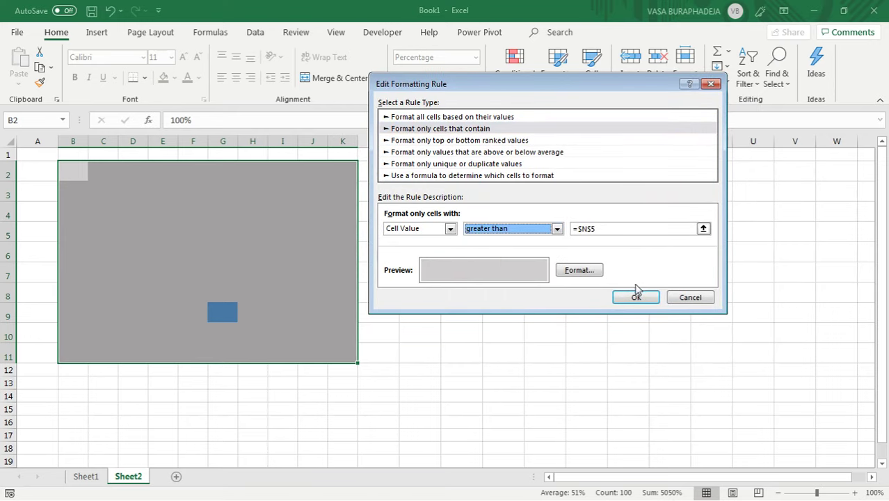
{"action": "left_click", "coordinate": [636, 298]}
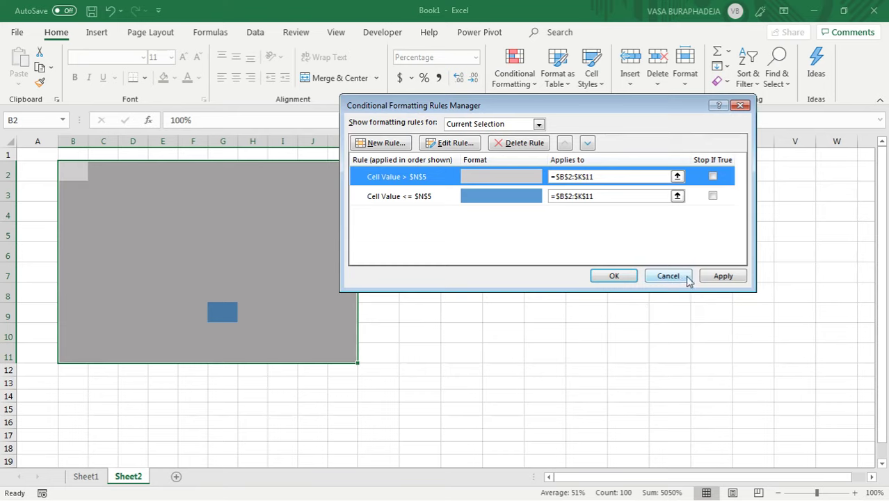
{"action": "left_click", "coordinate": [732, 277]}
{"action": "left_click", "coordinate": [613, 276]}
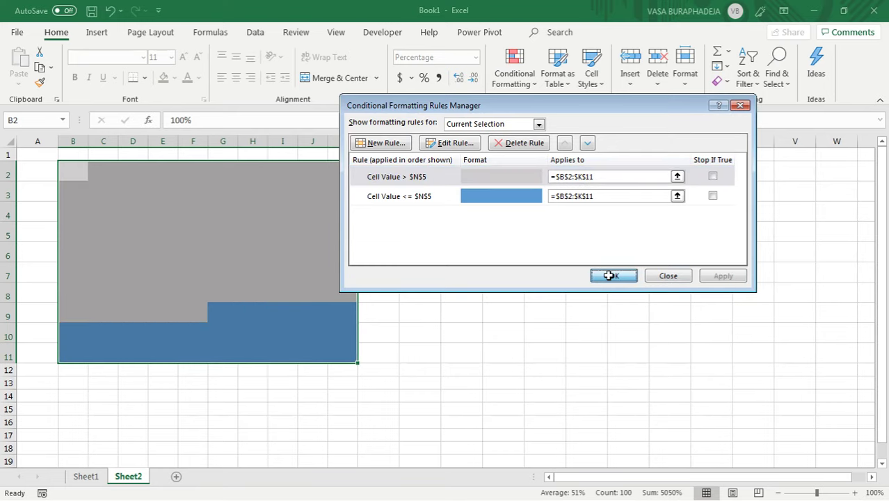
{"action": "left_click", "coordinate": [552, 265]}
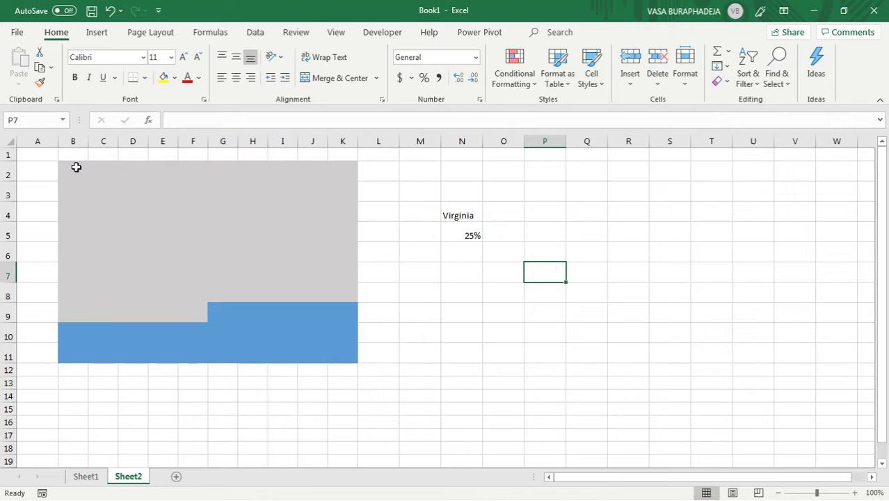
Step: Set thin, very light gray outline and inside borders for grid B2:K11
{"action": "left_click_drag", "start_coordinate": [76, 166], "coordinate": [337, 361]}
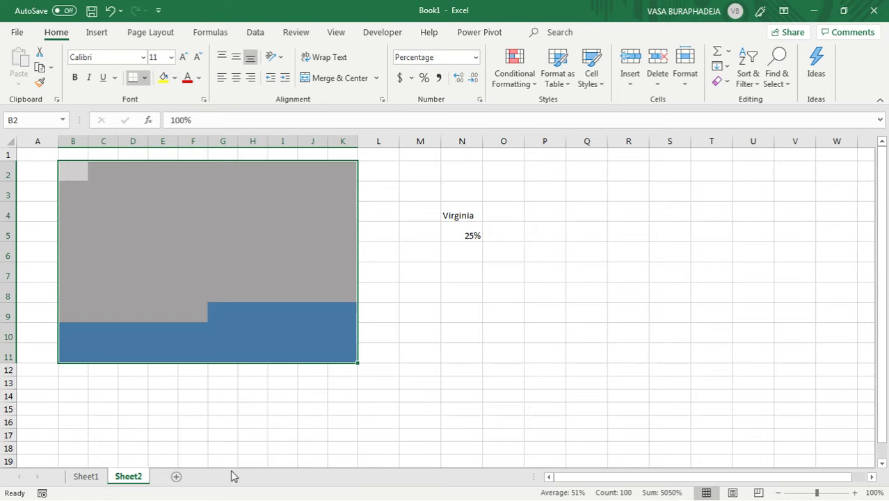
{"action": "key", "text": "ctrl+1"}
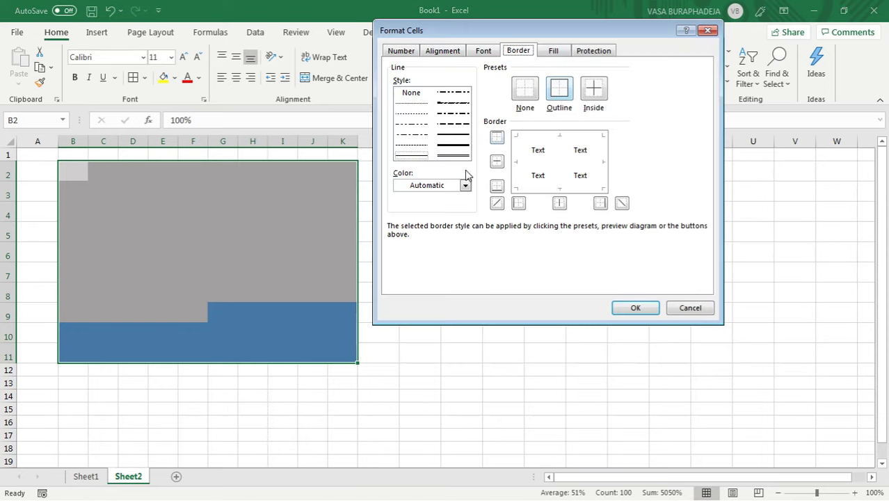
{"action": "left_click", "coordinate": [446, 186]}
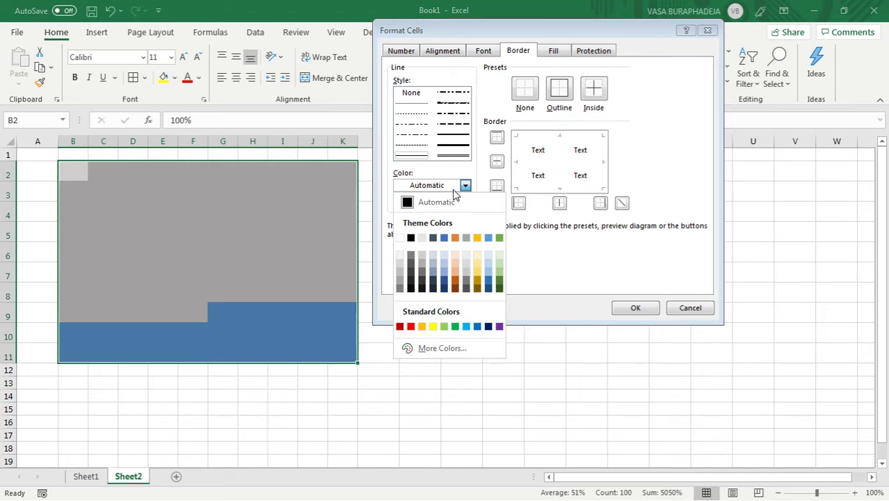
{"action": "left_click", "coordinate": [401, 257]}
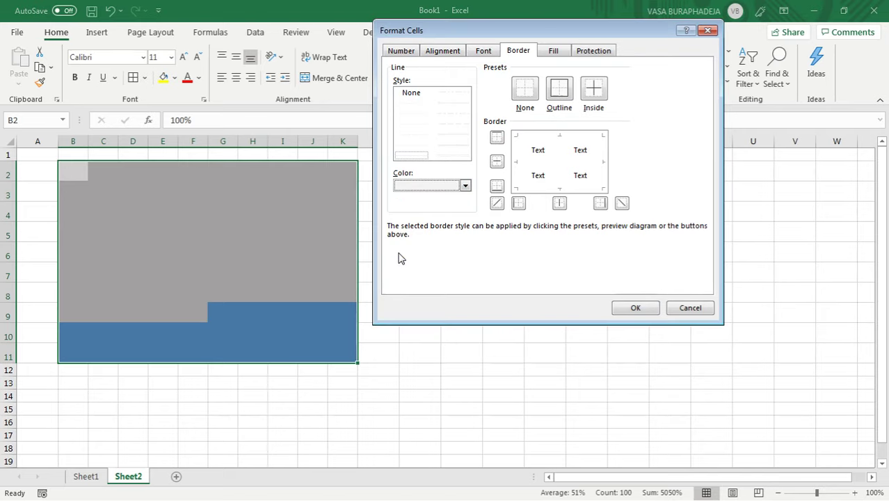
{"action": "left_click", "coordinate": [556, 90]}
{"action": "left_click", "coordinate": [593, 91]}
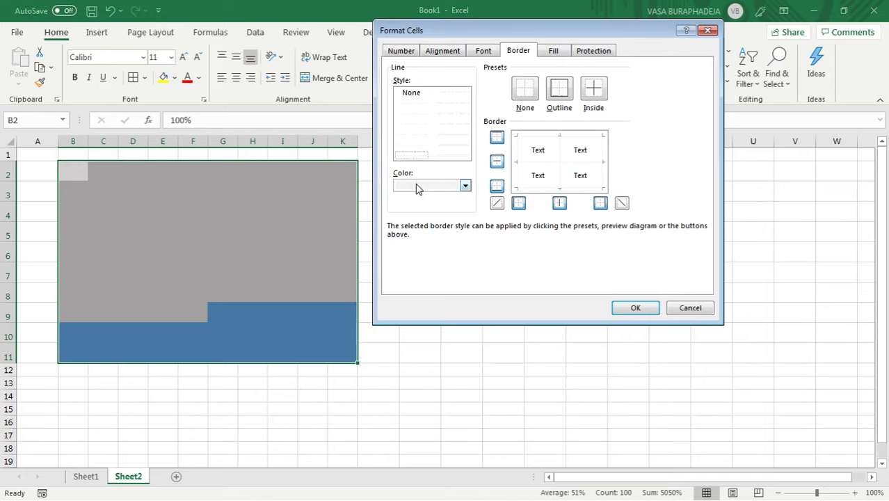
{"action": "left_click", "coordinate": [560, 89]}
{"action": "left_click", "coordinate": [603, 94]}
{"action": "left_click", "coordinate": [637, 308]}
Step: Change the outline and inside borders of grid B2:K11 to a thick light gray line, and apply them
{"action": "left_click", "coordinate": [465, 187]}
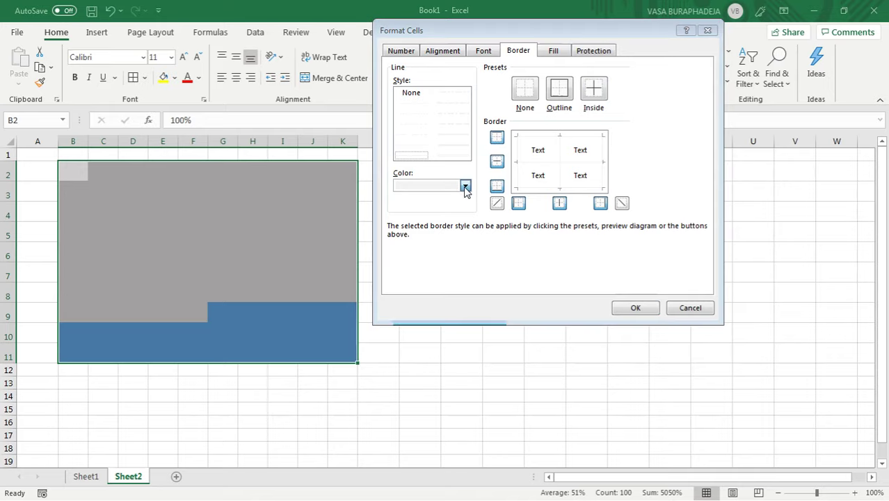
{"action": "left_click", "coordinate": [466, 186]}
{"action": "left_click", "coordinate": [466, 187]}
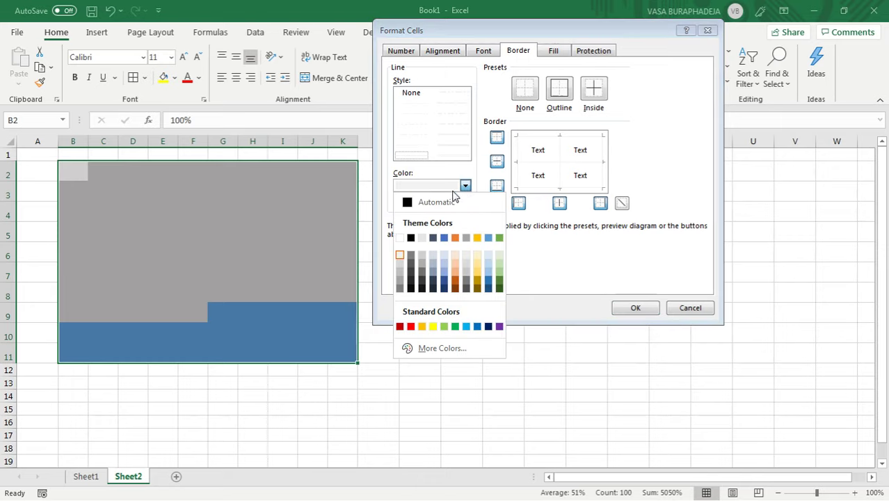
{"action": "left_click", "coordinate": [466, 239]}
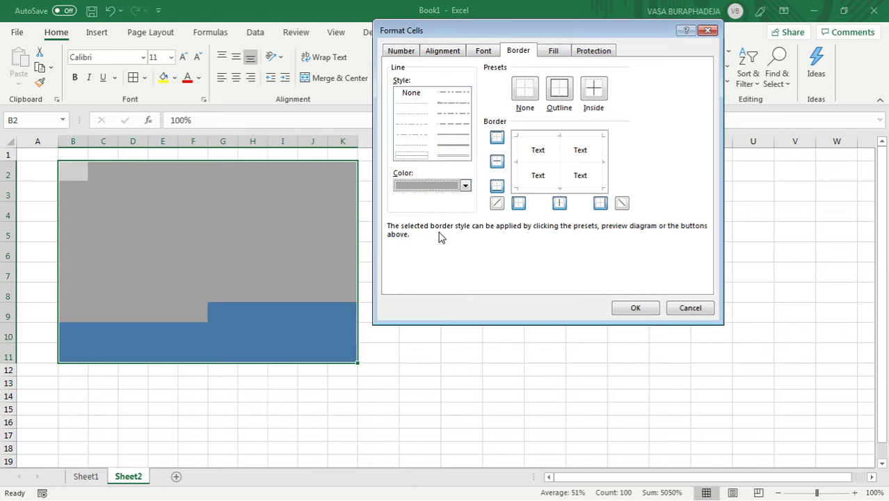
{"action": "left_click", "coordinate": [456, 146]}
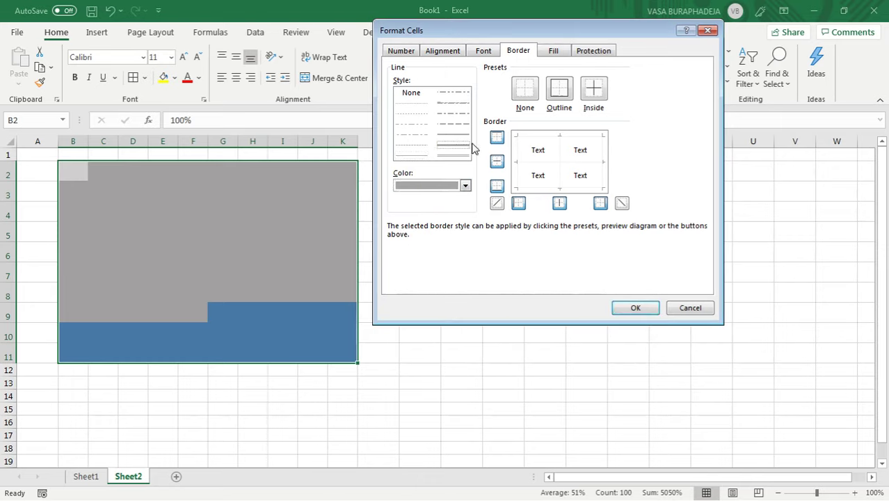
{"action": "left_click", "coordinate": [465, 185]}
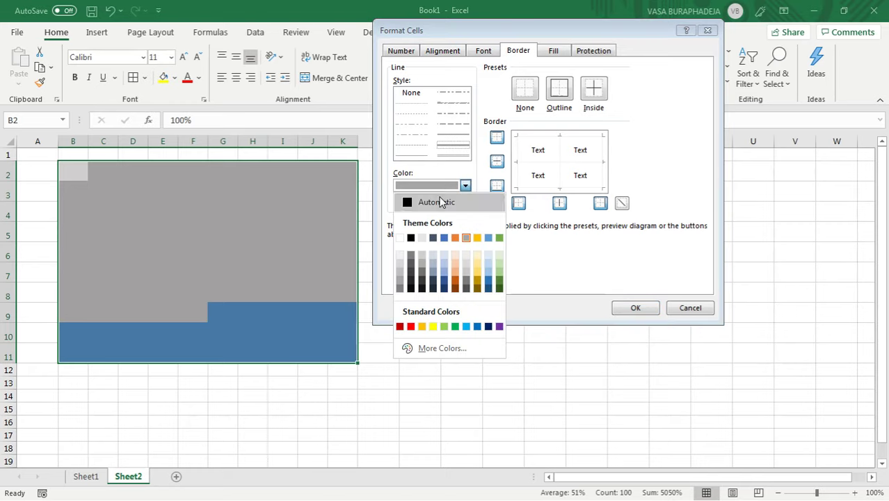
{"action": "left_click", "coordinate": [422, 238]}
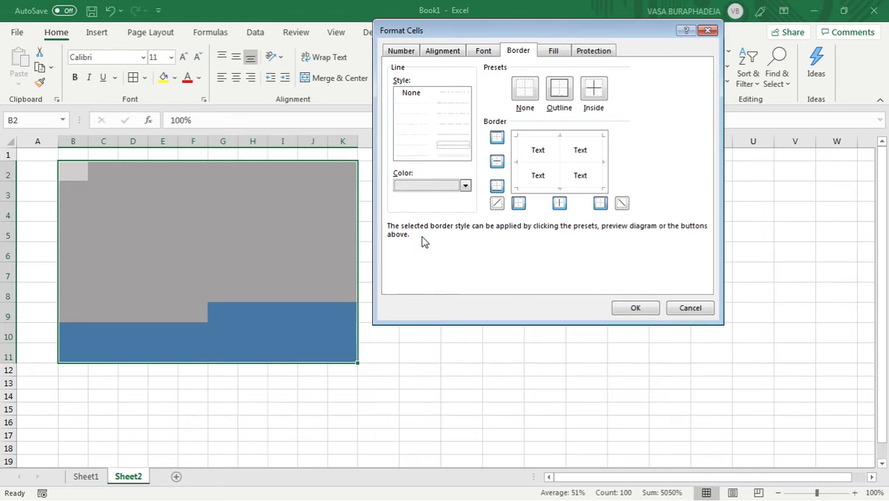
{"action": "left_click", "coordinate": [565, 87]}
{"action": "left_click", "coordinate": [592, 87]}
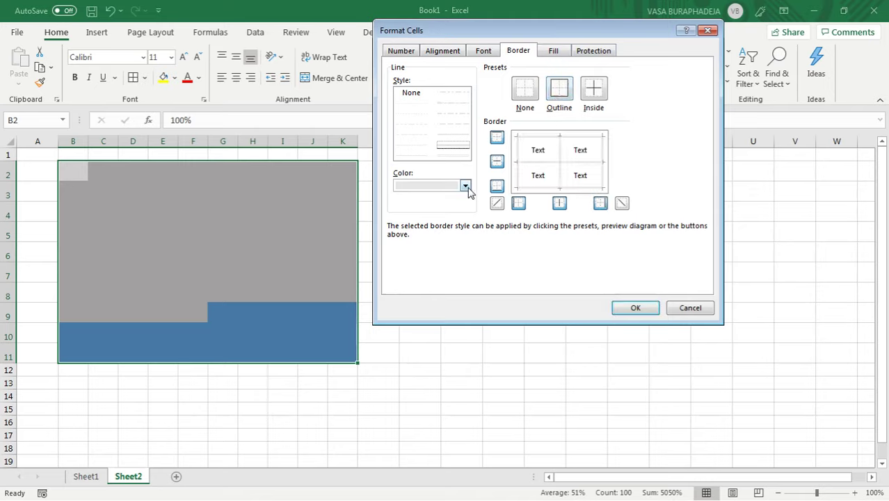
{"action": "left_click", "coordinate": [560, 89]}
{"action": "left_click", "coordinate": [596, 89]}
{"action": "left_click", "coordinate": [561, 89]}
{"action": "left_click", "coordinate": [634, 308]}
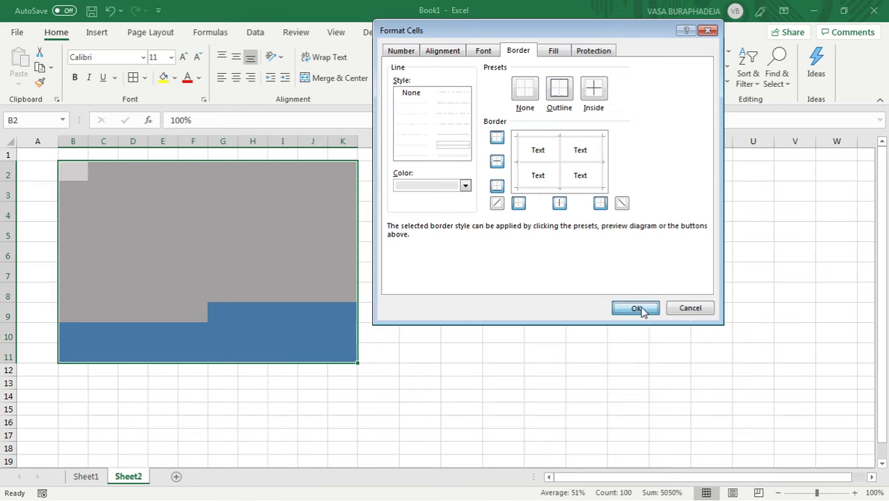
{"action": "left_click", "coordinate": [578, 290]}
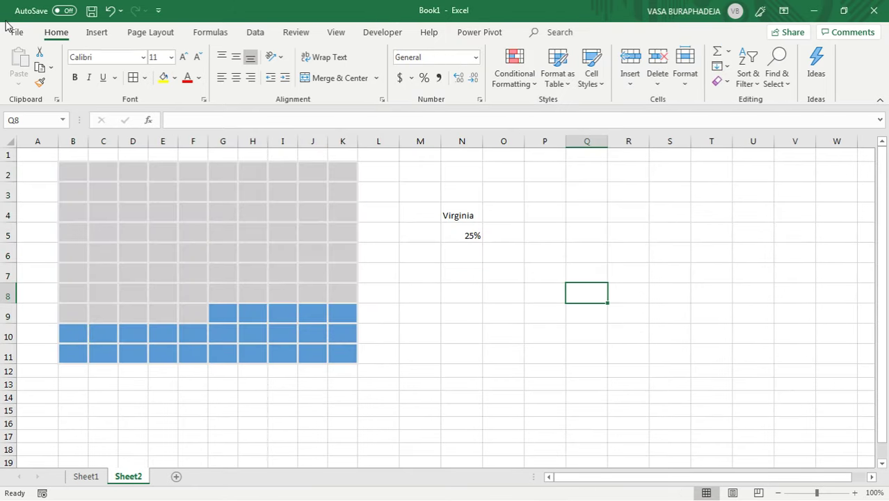
Step: Narrow columns B through K equally so the grid cells look closer to square
{"action": "left_click_drag", "start_coordinate": [73, 141], "coordinate": [352, 141]}
{"action": "left_click", "coordinate": [316, 211]}
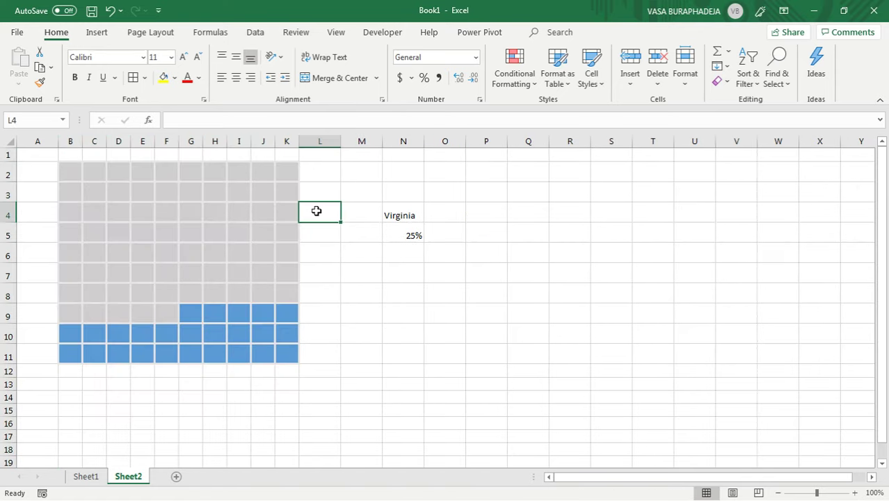
{"action": "left_click", "coordinate": [471, 313]}
Step: Format the percentage in N5 as bold blue 20-point text, and make the state name in N4 bold
{"action": "left_click", "coordinate": [416, 217]}
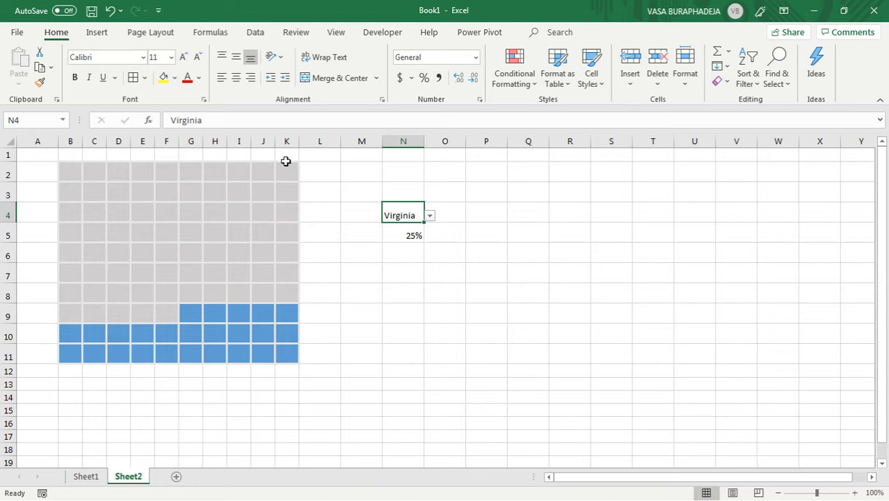
{"action": "left_click", "coordinate": [404, 235]}
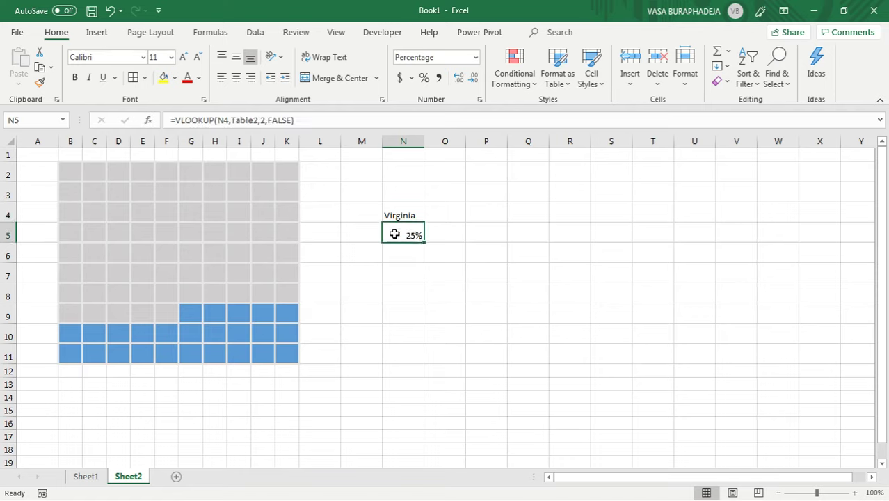
{"action": "left_click", "coordinate": [199, 82]}
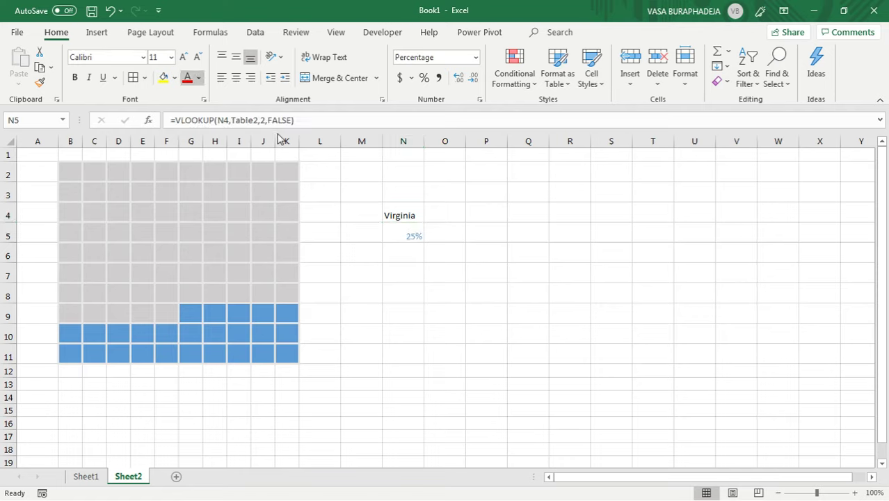
{"action": "left_click", "coordinate": [279, 137]}
{"action": "left_click", "coordinate": [184, 57]}
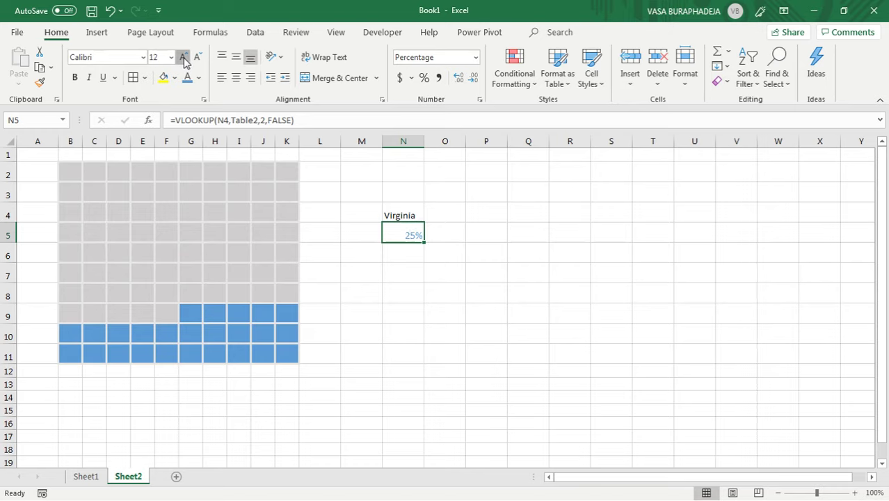
{"action": "left_click", "coordinate": [184, 57]}
{"action": "left_click", "coordinate": [184, 57]}
{"action": "left_click", "coordinate": [184, 57]}
{"action": "left_click", "coordinate": [184, 57]}
{"action": "left_click", "coordinate": [77, 79]}
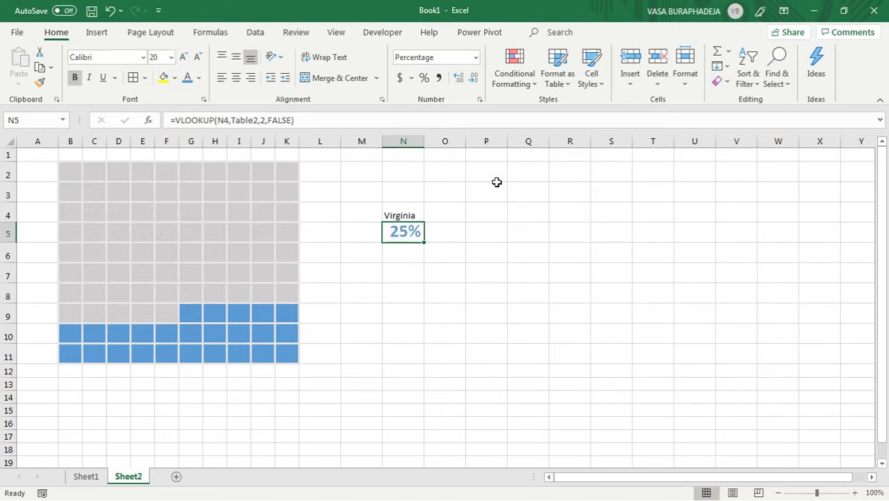
{"action": "left_click", "coordinate": [403, 207]}
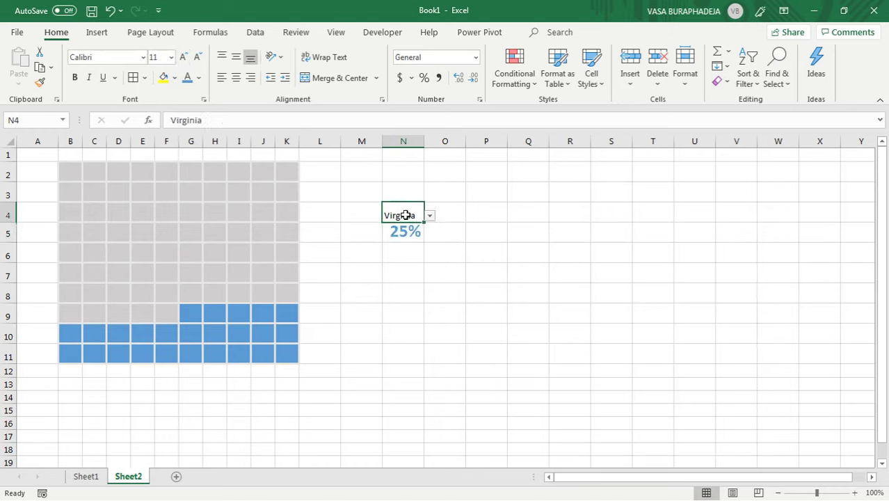
{"action": "left_click", "coordinate": [74, 78]}
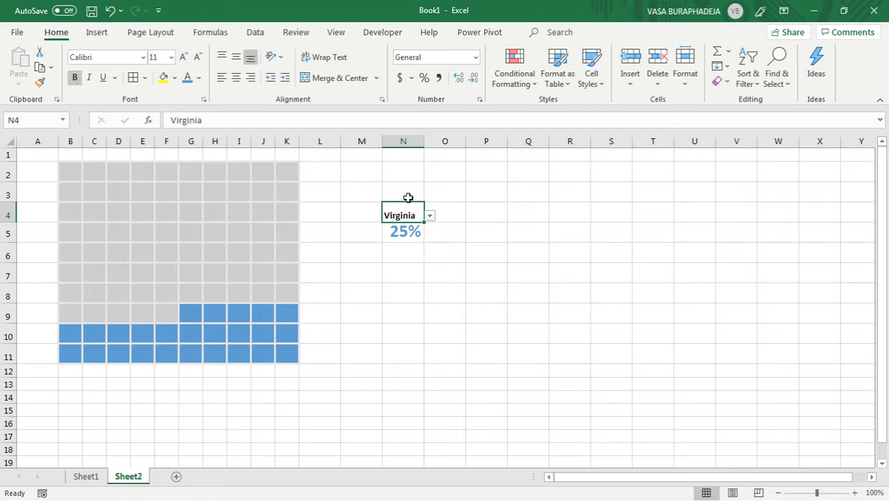
Step: Add the bold label "Select a state:" in N3 above the state name
{"action": "left_click", "coordinate": [408, 197]}
{"action": "left_click", "coordinate": [407, 230]}
{"action": "left_click", "coordinate": [410, 195]}
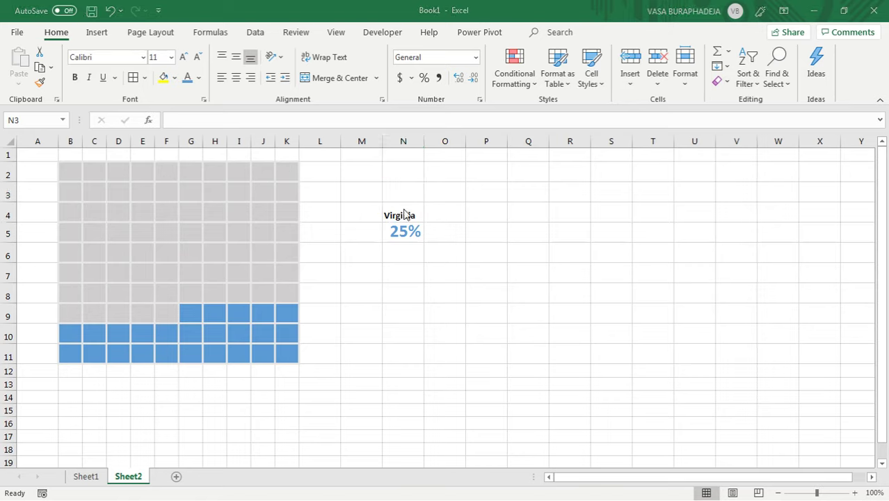
{"action": "left_click", "coordinate": [399, 190]}
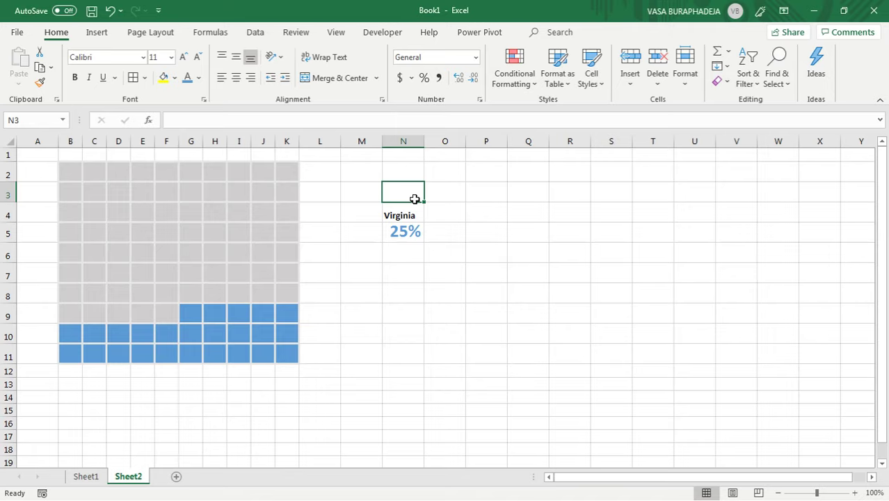
{"action": "type", "text": "Sel"}
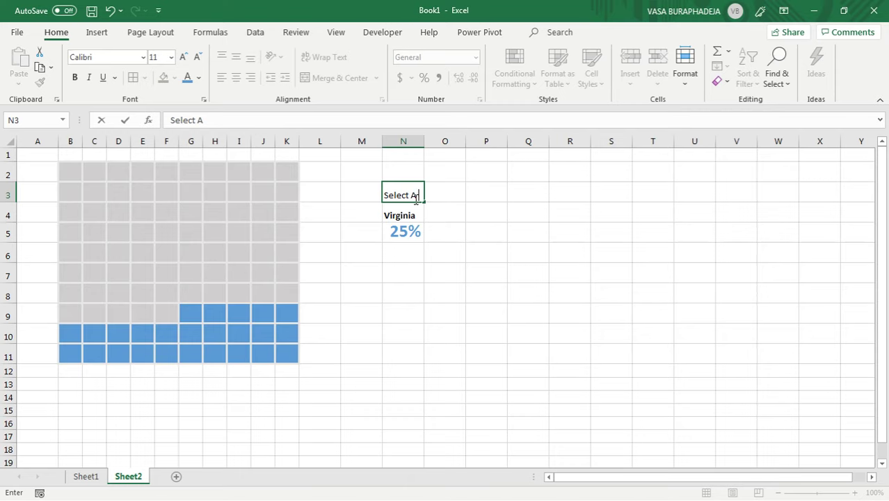
{"action": "type", "text": "ect a state:"}
{"action": "key", "text": "Return"}
{"action": "left_click", "coordinate": [416, 198]}
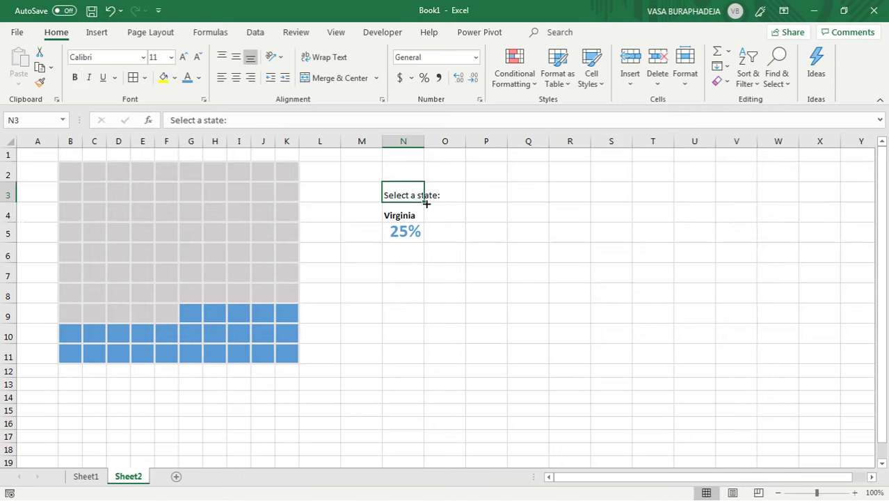
{"action": "key", "text": "ctrl+b"}
Step: Fill the state selection cell N4 with yellow
{"action": "left_click", "coordinate": [416, 218]}
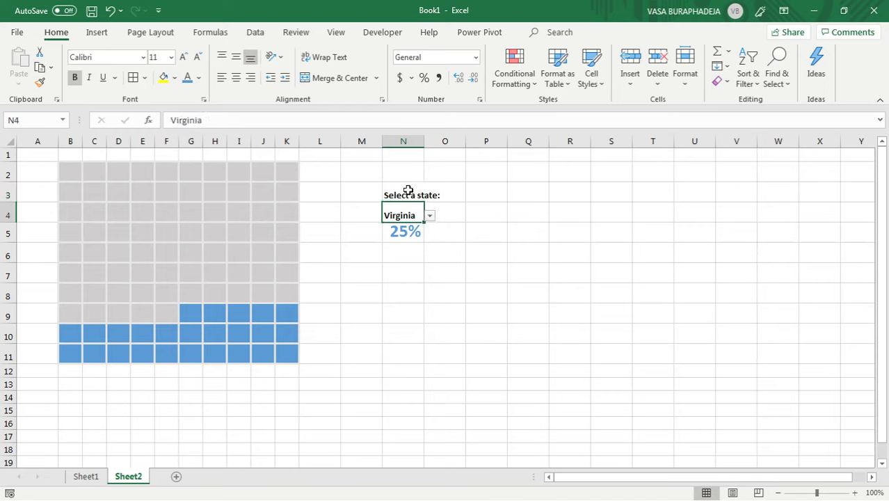
{"action": "left_click", "coordinate": [164, 79]}
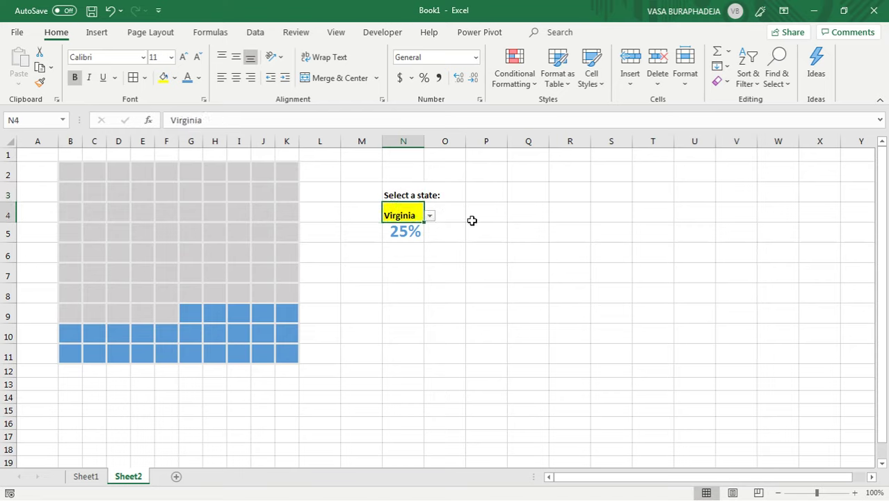
{"action": "left_click", "coordinate": [471, 220]}
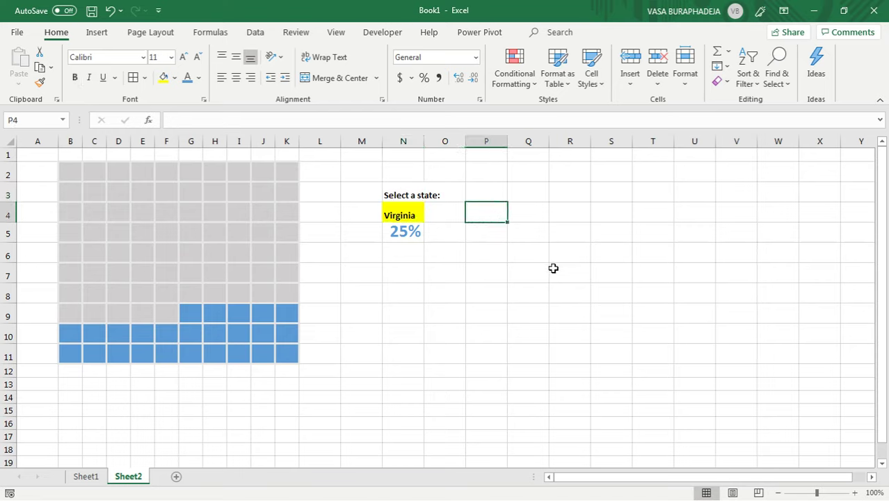
Step: Test the grid by choosing West Virginia, Wisconsin, Washington and finally Utah as the state in N4
{"action": "left_click", "coordinate": [414, 252]}
{"action": "left_click", "coordinate": [419, 189]}
{"action": "left_click", "coordinate": [409, 213]}
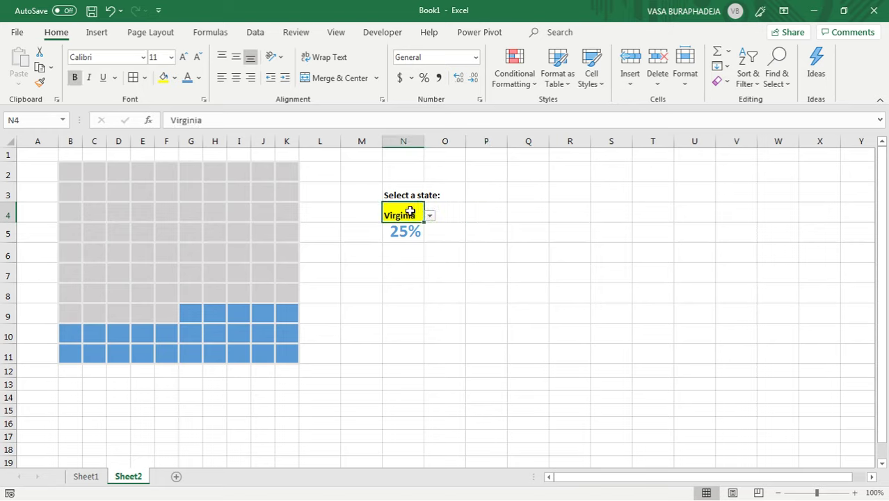
{"action": "left_click", "coordinate": [429, 216]}
{"action": "left_click", "coordinate": [406, 269]}
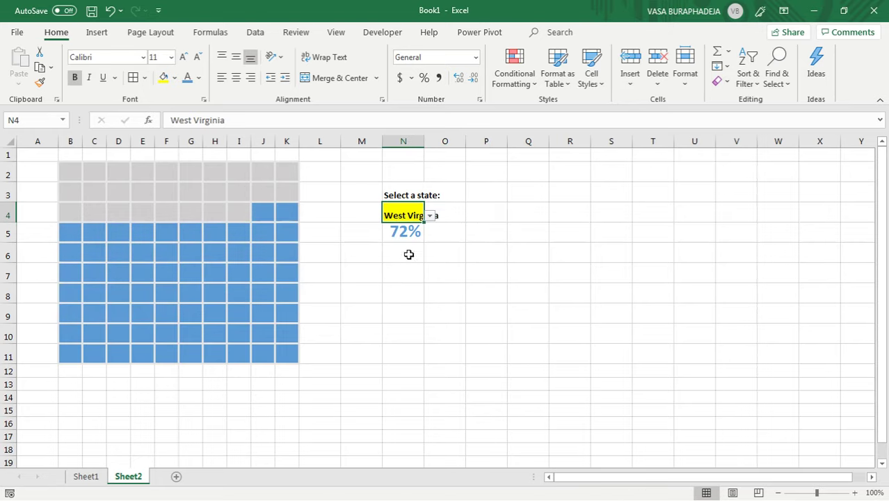
{"action": "left_click", "coordinate": [431, 217]}
{"action": "left_click", "coordinate": [410, 278]}
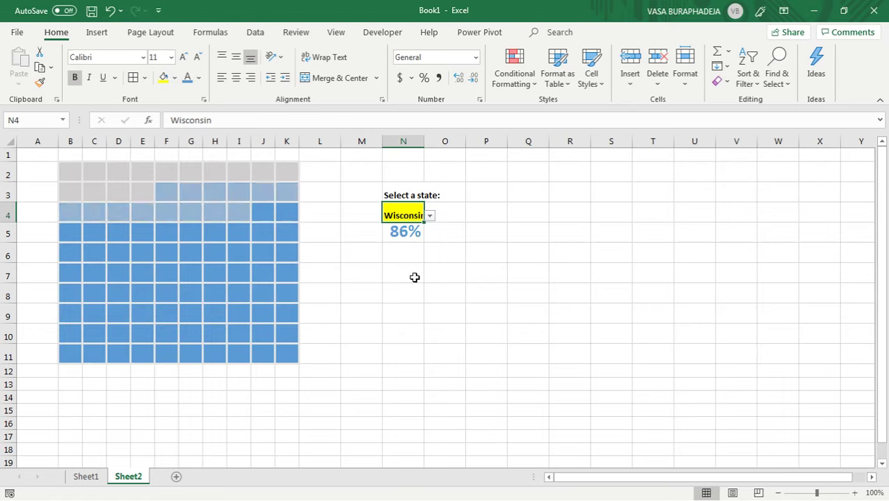
{"action": "left_click", "coordinate": [431, 217]}
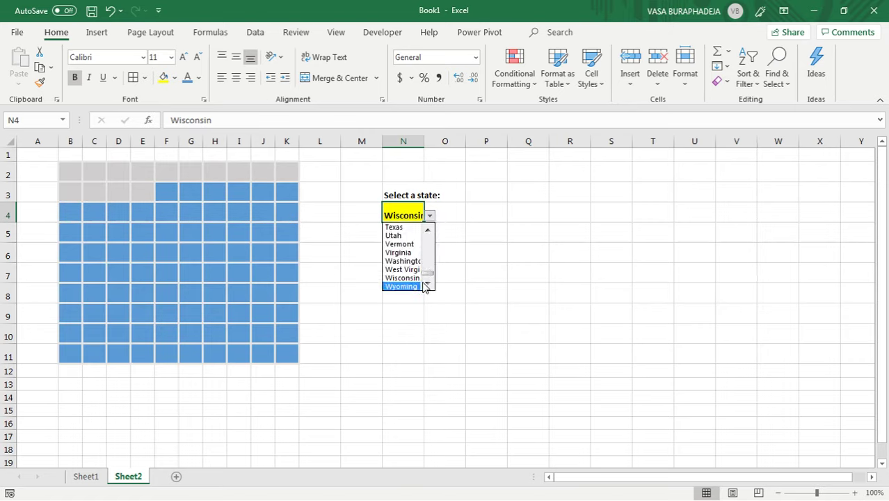
{"action": "left_click", "coordinate": [412, 261]}
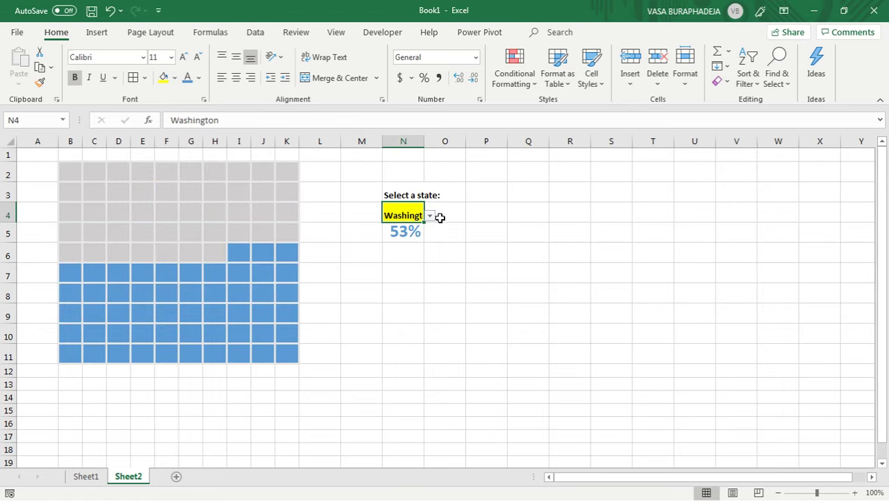
{"action": "left_click", "coordinate": [431, 217]}
{"action": "left_click", "coordinate": [406, 232]}
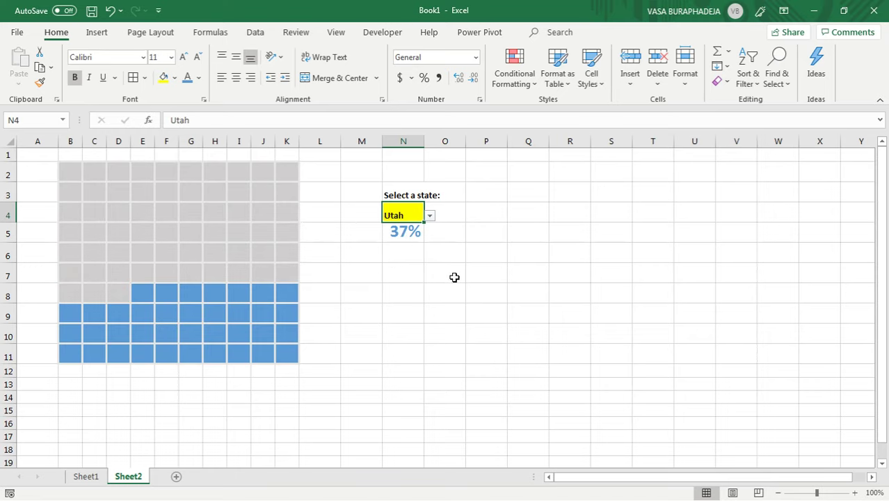